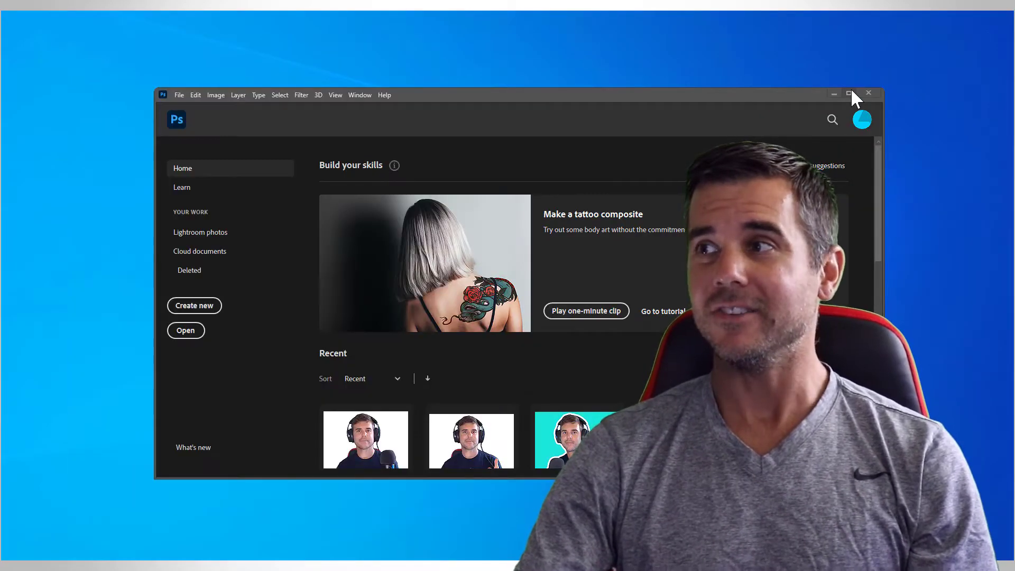
# Maximize the application window and open the recent photo 2020-09-14_17-50-16.jpg.
pyautogui.click(849, 93)
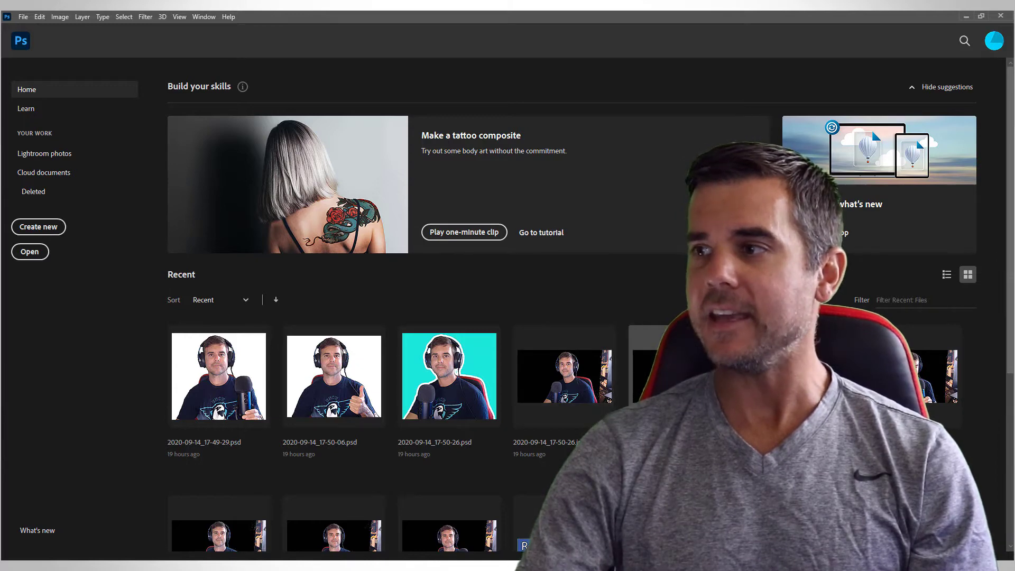
pyautogui.scroll(-2, 646, 376)
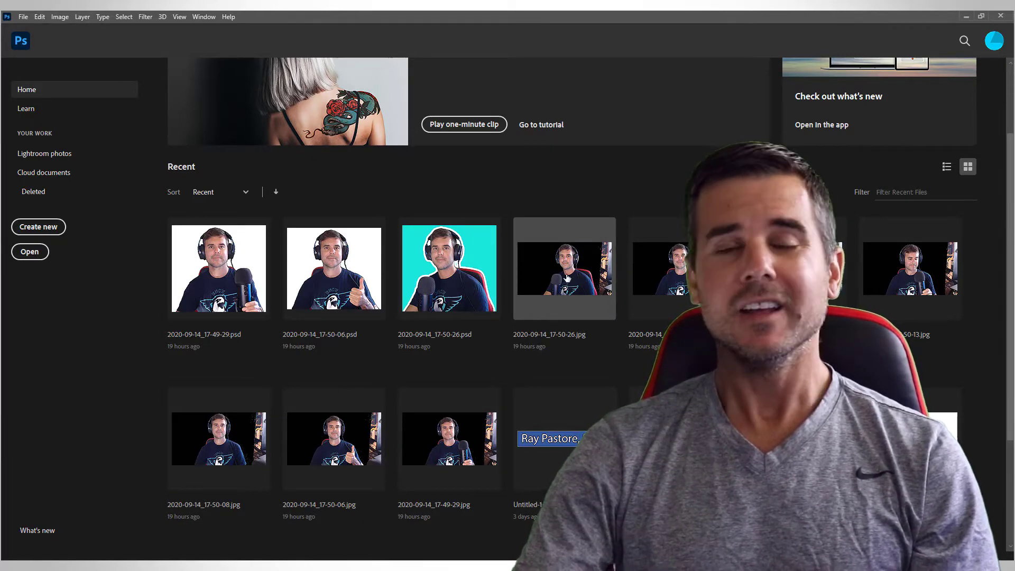
pyautogui.click(566, 278)
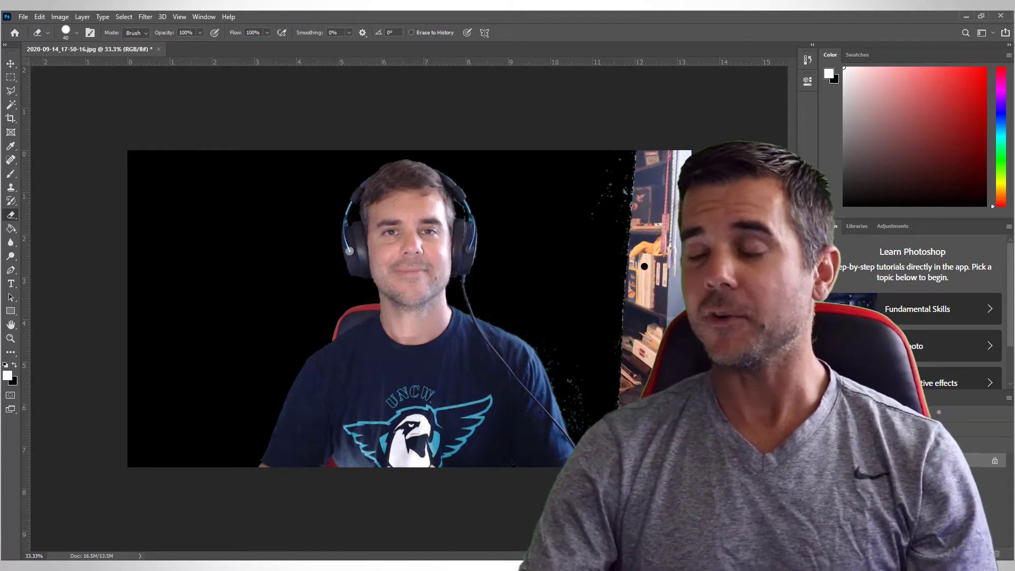
# Copy the entire photo and paste it as a new layer above the Background.
pyautogui.click(131, 16)
pyautogui.click(130, 28)
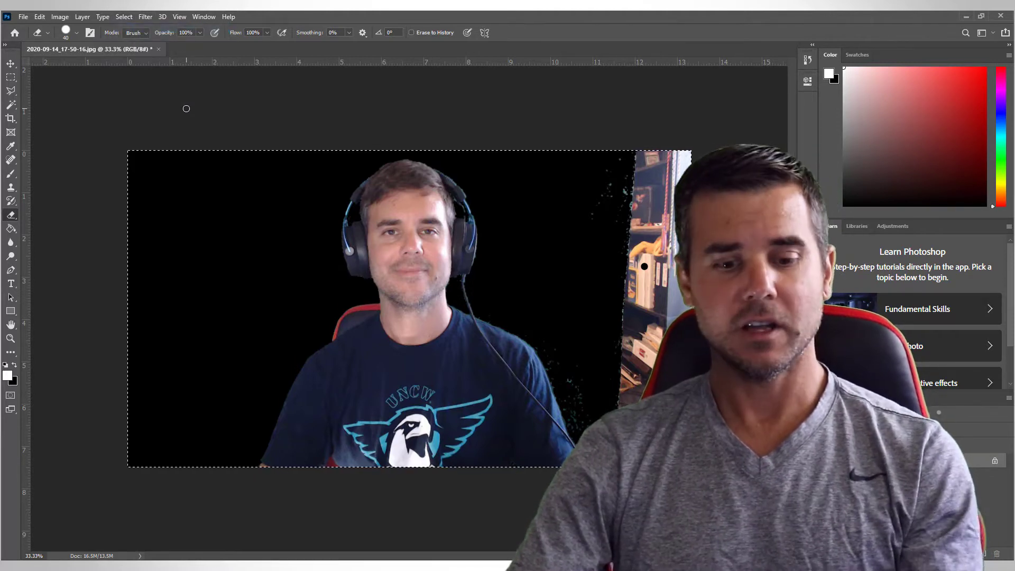
pyautogui.hotkey('ctrl', 'c')
pyautogui.hotkey('ctrl', 'v')
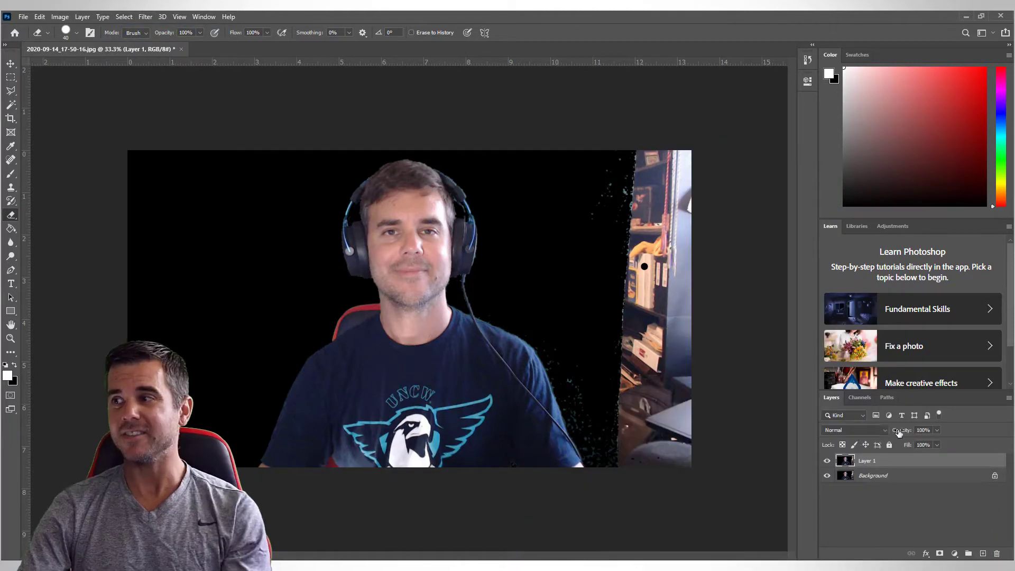
# Add a new empty layer directly above the Background, removing the group created by mistake.
pyautogui.click(877, 475)
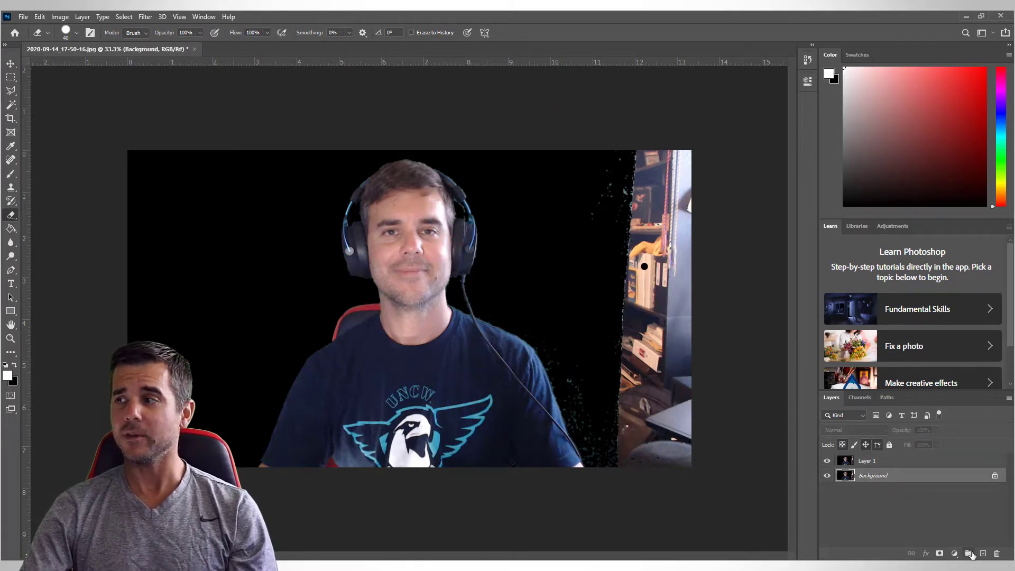
pyautogui.click(969, 553)
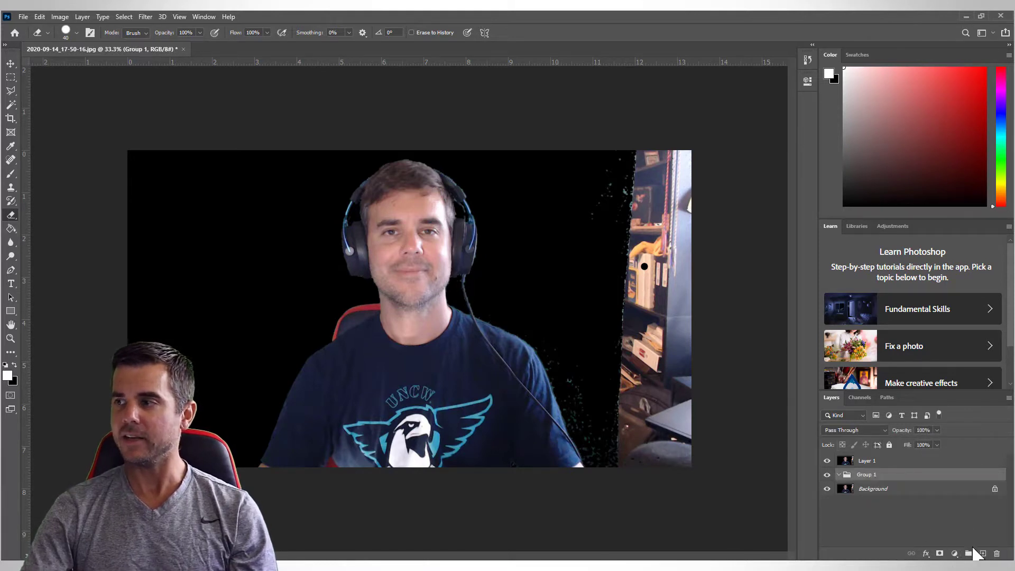
pyautogui.click(997, 553)
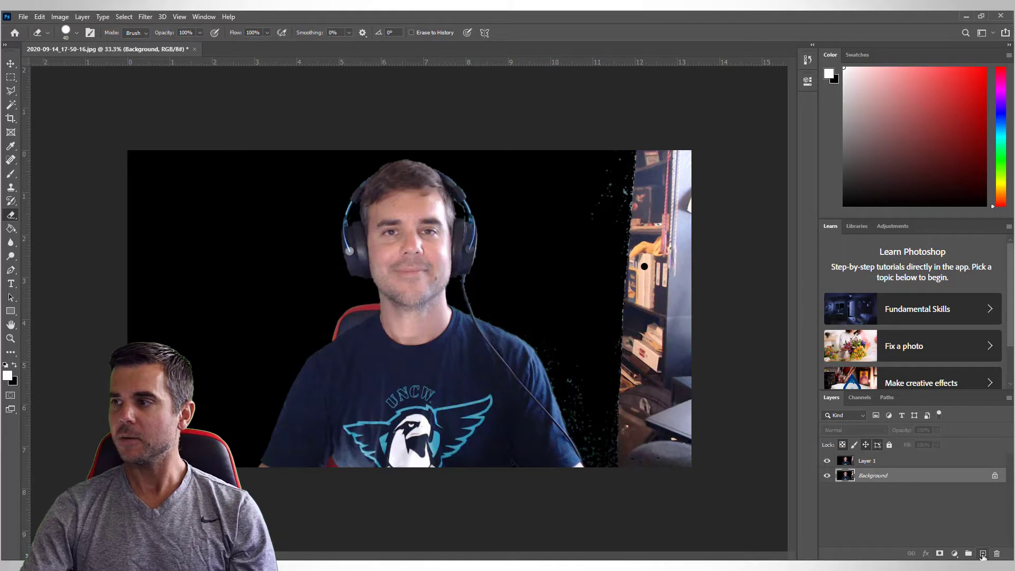
pyautogui.click(982, 554)
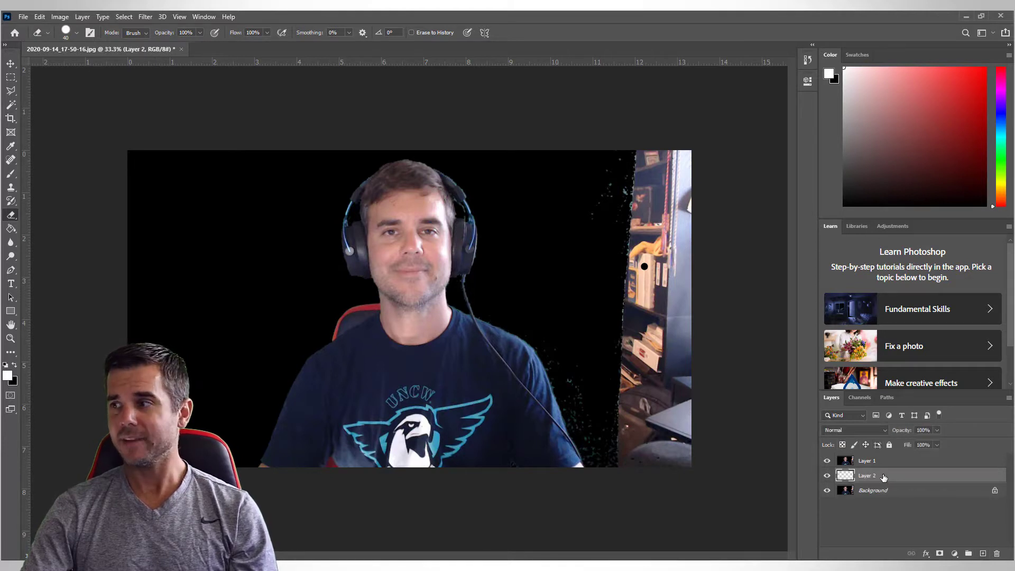
# Fill the empty Layer 2 with white using the Paint Bucket, and check it by hiding and reshowing Layer 1.
pyautogui.click(12, 231)
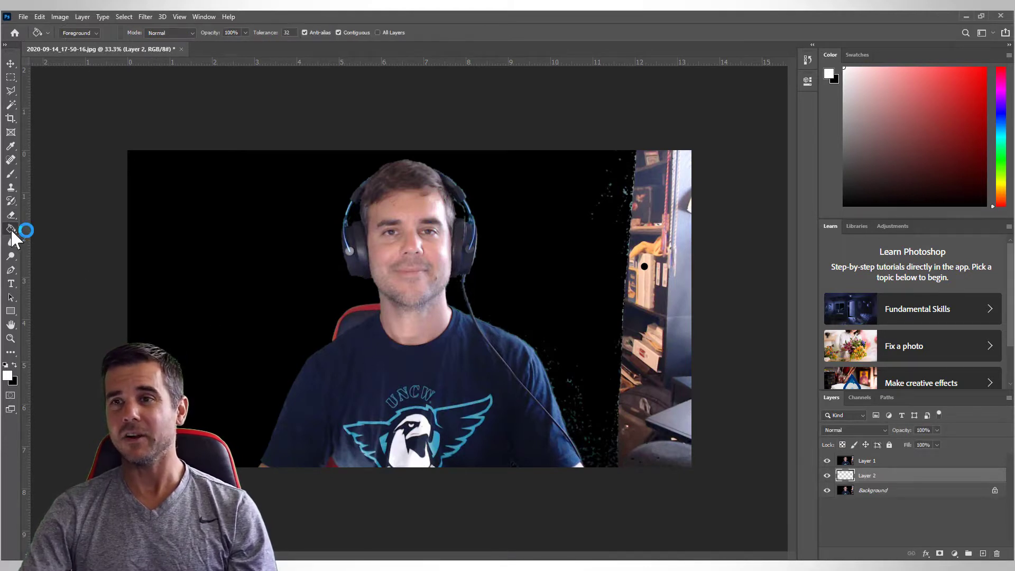
pyautogui.click(6, 375)
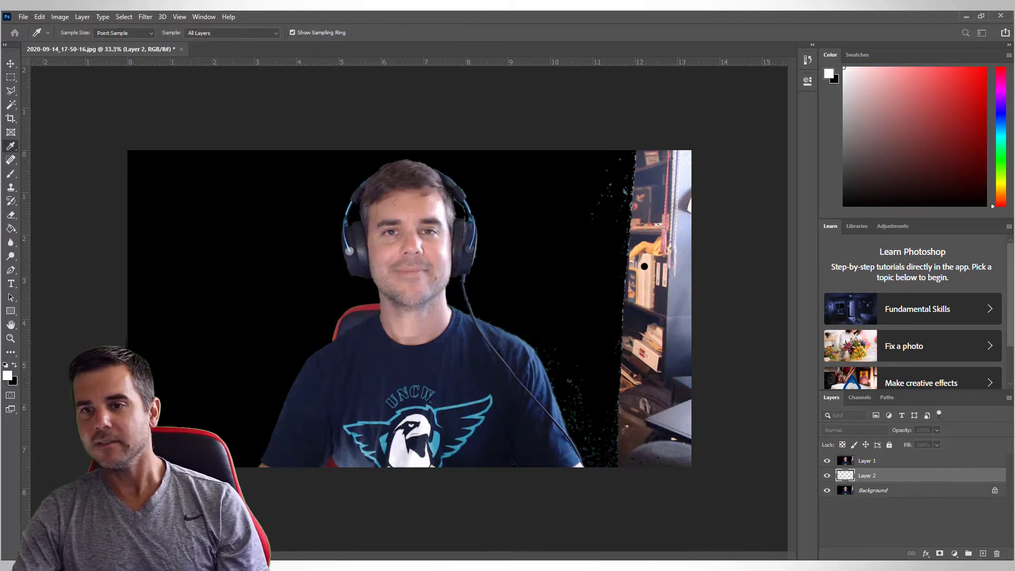
pyautogui.press('Escape')
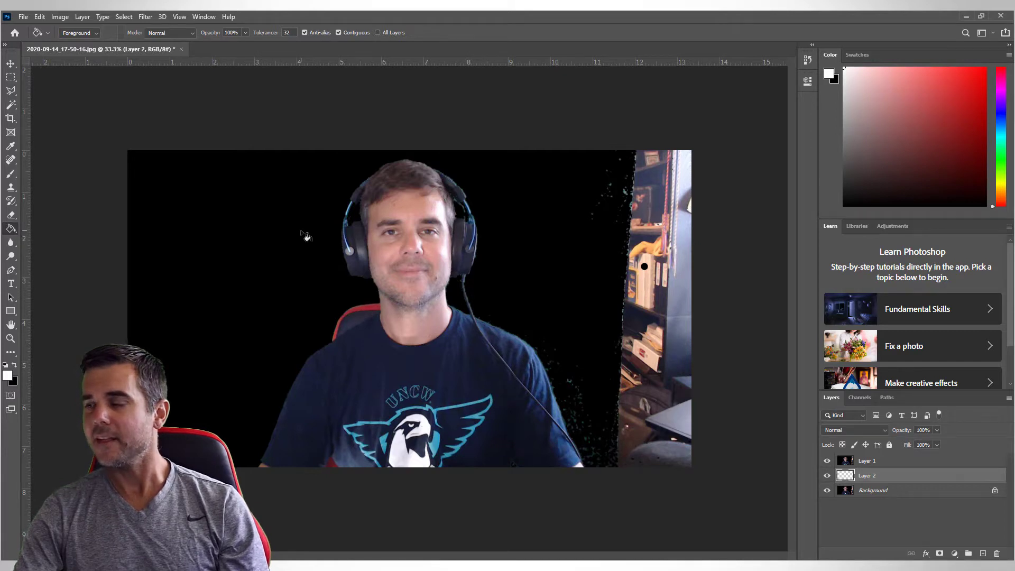
pyautogui.click(306, 237)
pyautogui.click(826, 460)
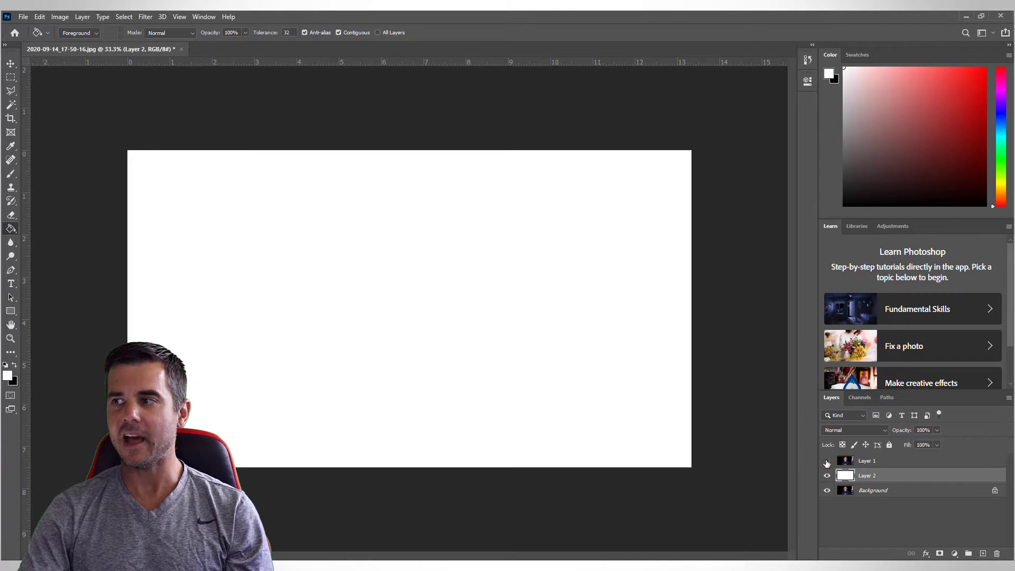
pyautogui.click(827, 461)
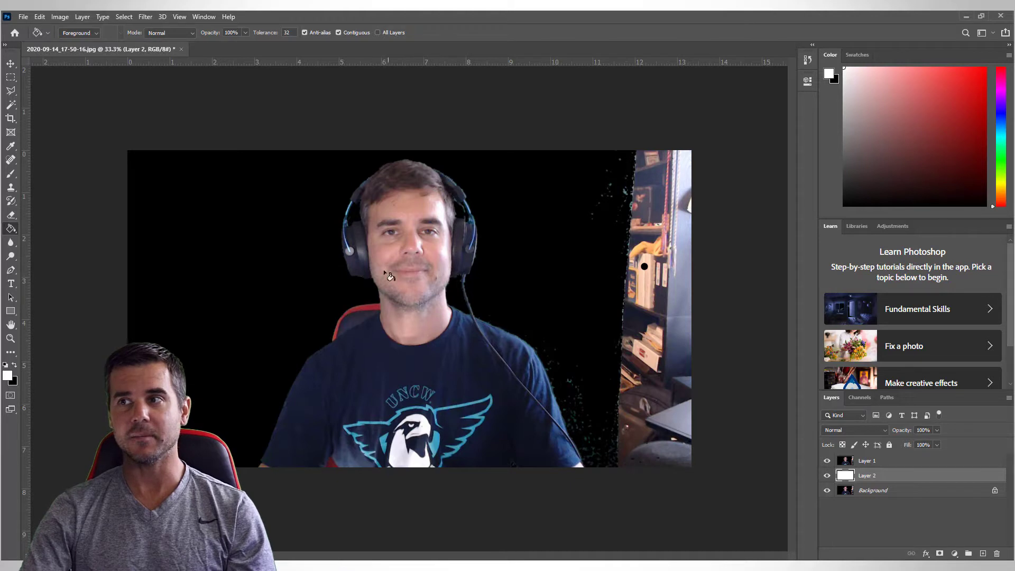
# Try the Magic Wand at tolerance 100 on the black area with Layer 2 active, and clear the selection.
pyautogui.click(11, 104)
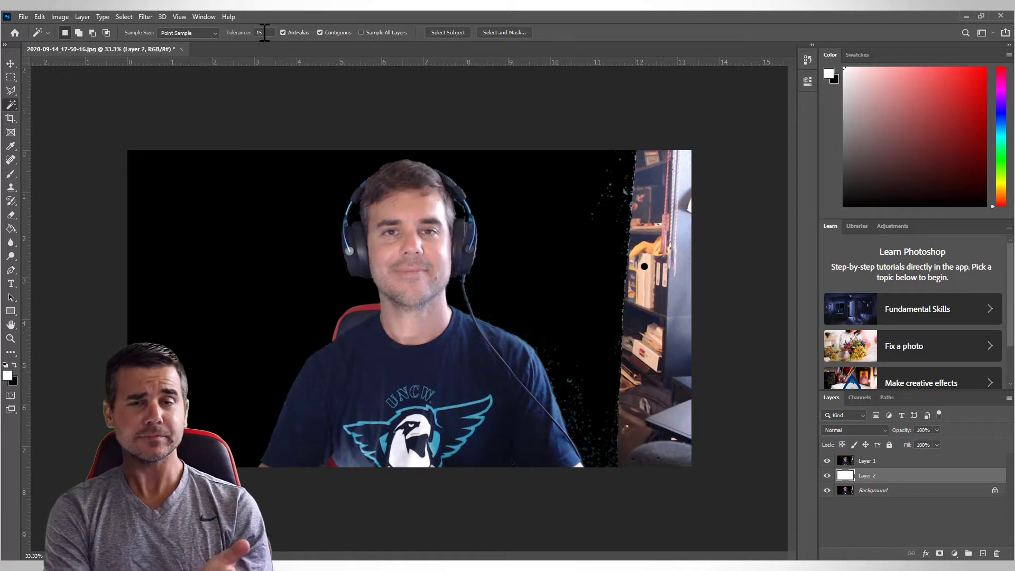
pyautogui.click(256, 32)
pyautogui.write('100')
pyautogui.click(275, 223)
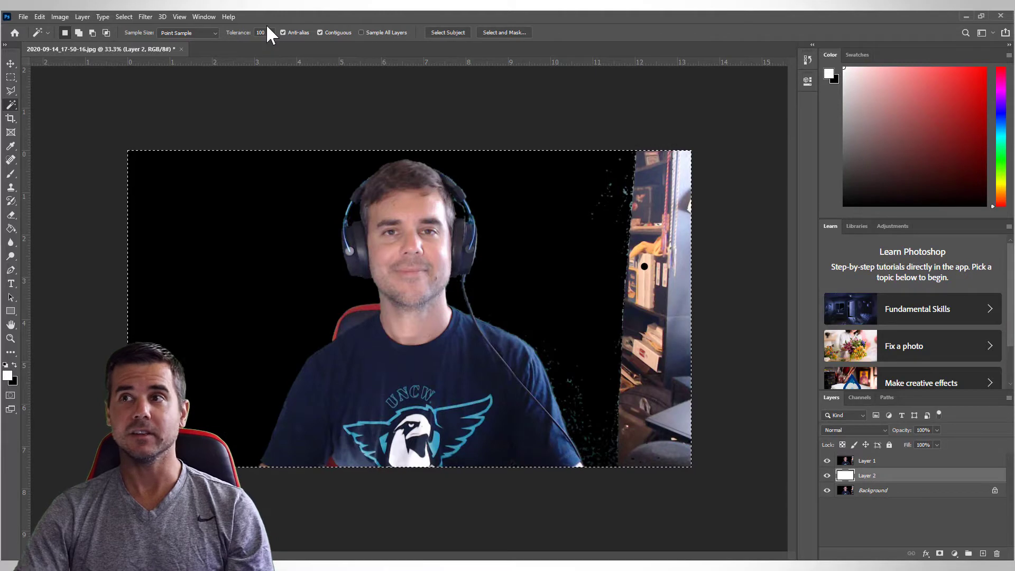
pyautogui.click(12, 78)
pyautogui.click(158, 117)
# Try the Magic Wand at tolerance 50 on the black area with Layer 2 still active.
pyautogui.click(11, 105)
pyautogui.click(258, 35)
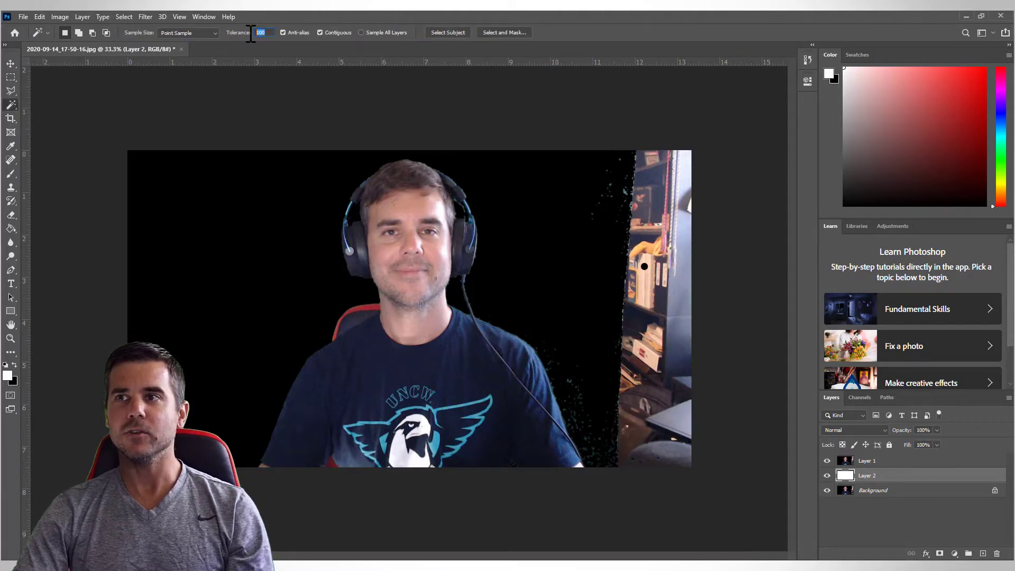
pyautogui.write('50')
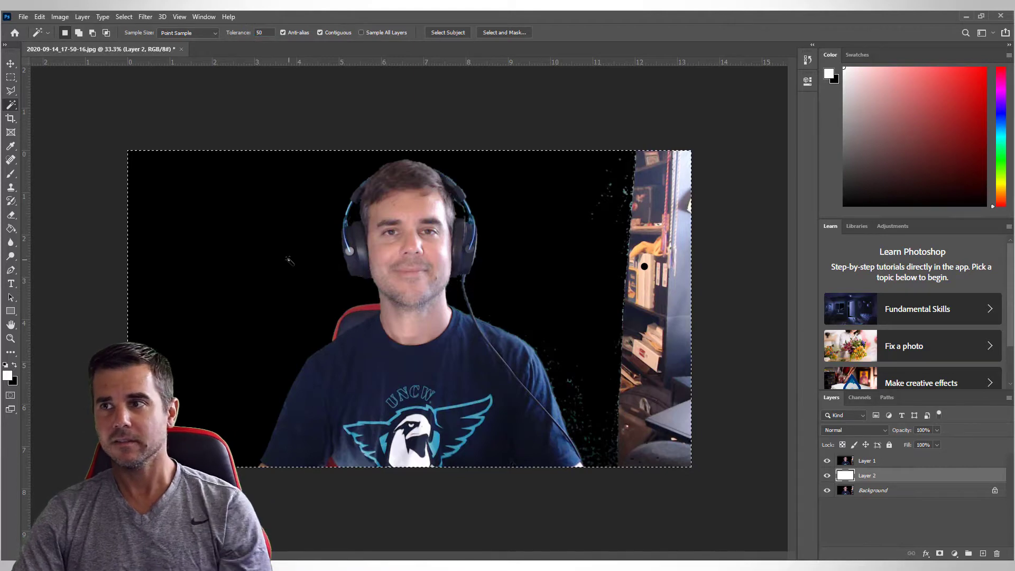
pyautogui.click(312, 280)
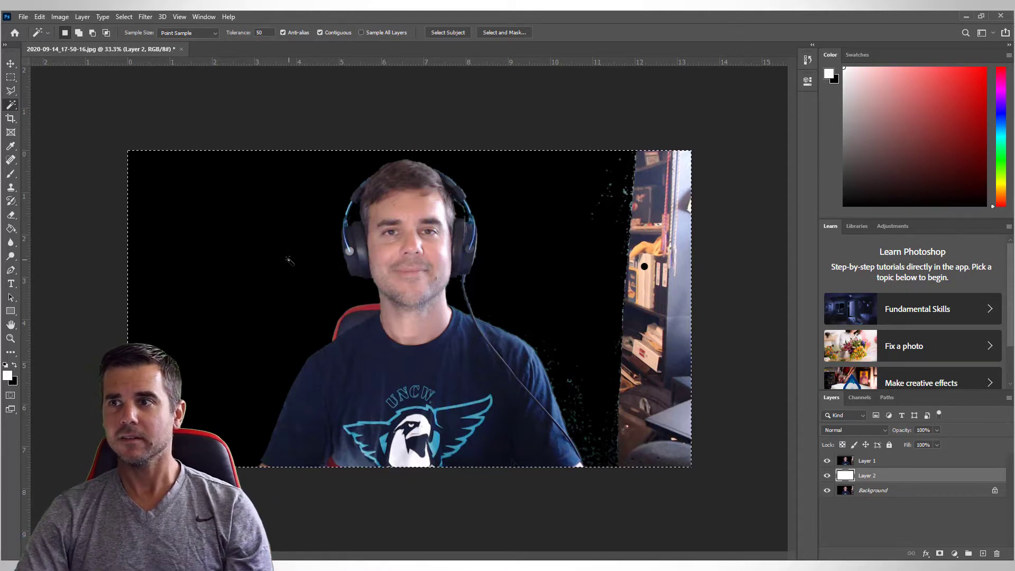
# Select the black background on Layer 1 with the Magic Wand at tolerance 15, delete it and deselect.
pyautogui.click(878, 462)
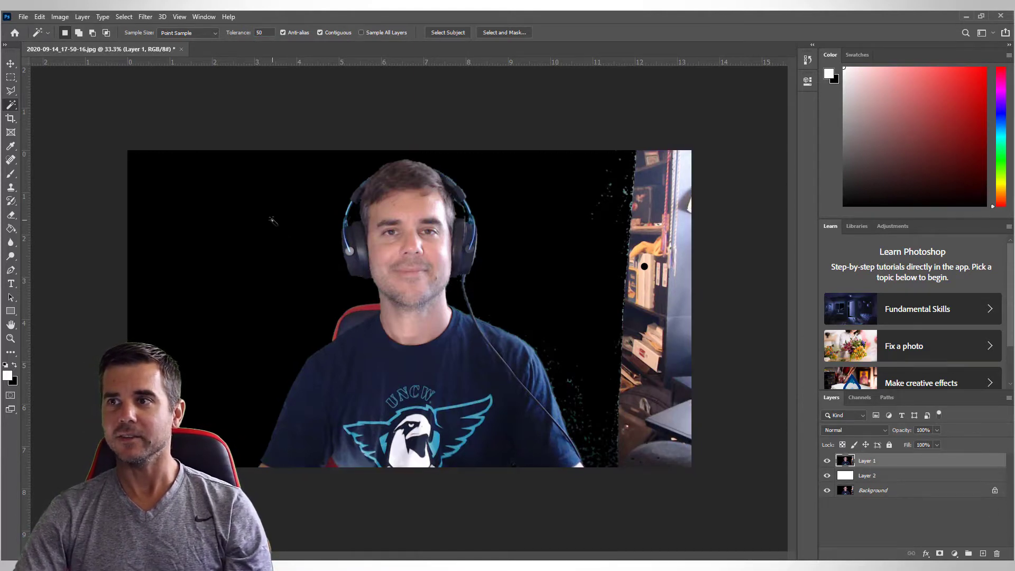
pyautogui.click(272, 220)
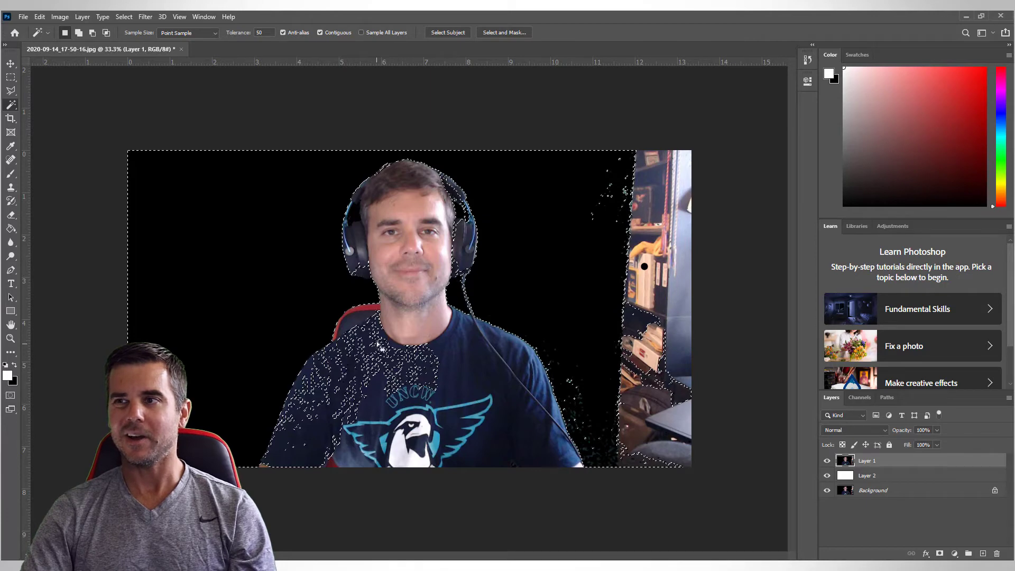
pyautogui.click(255, 32)
pyautogui.write('15')
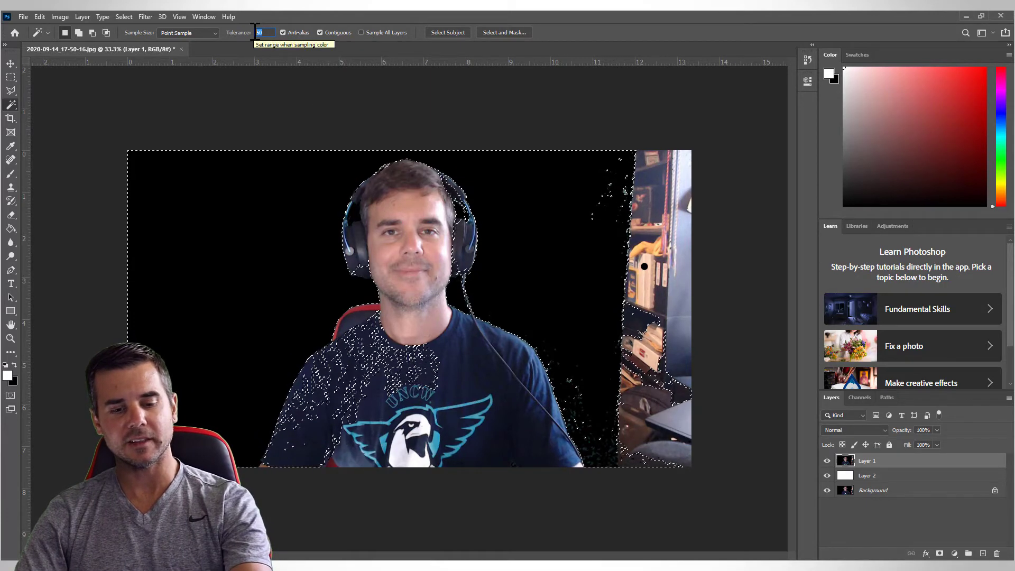
pyautogui.click(251, 274)
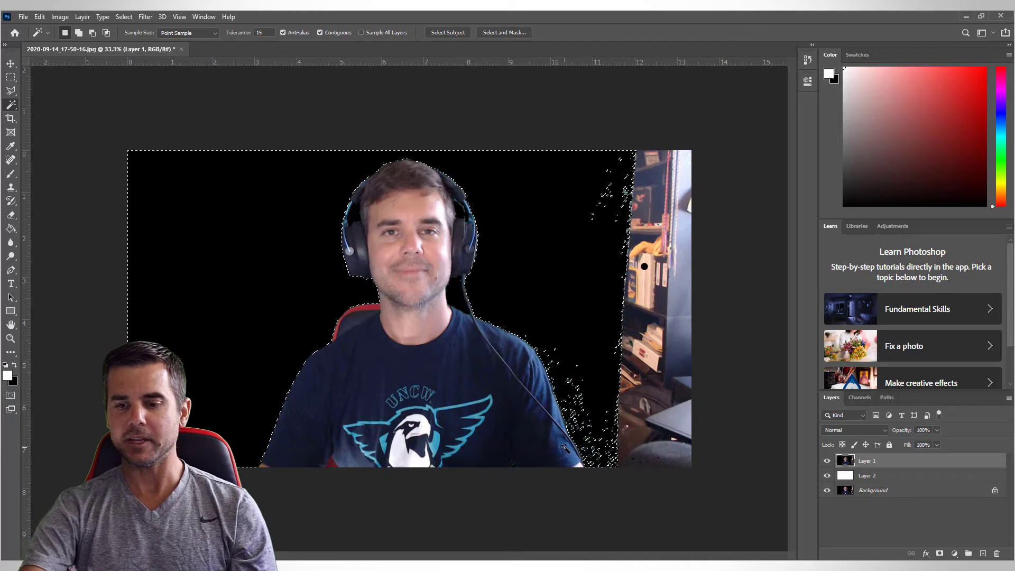
pyautogui.press('Delete')
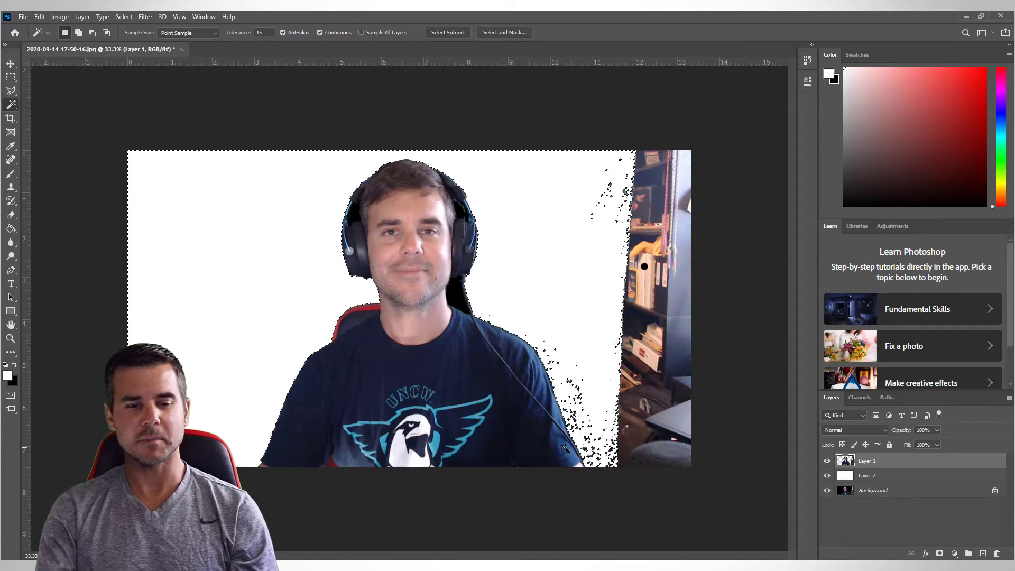
pyautogui.click(10, 78)
pyautogui.click(200, 223)
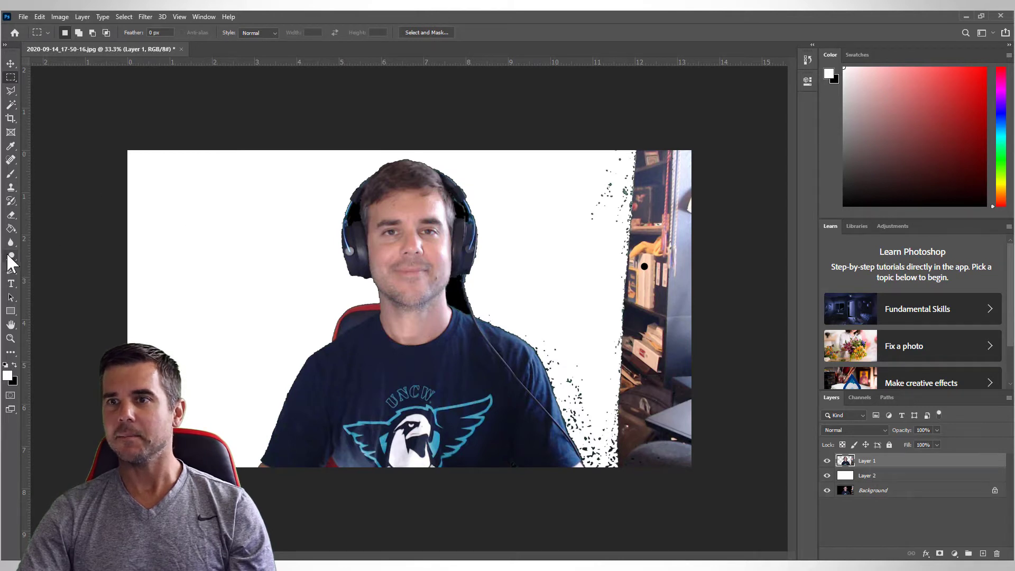
# Crop the image on both sides to cut off the bookshelf beside the man and the excess white space opposite it.
pyautogui.moveTo(581, 142); pyautogui.dragTo(666, 538)
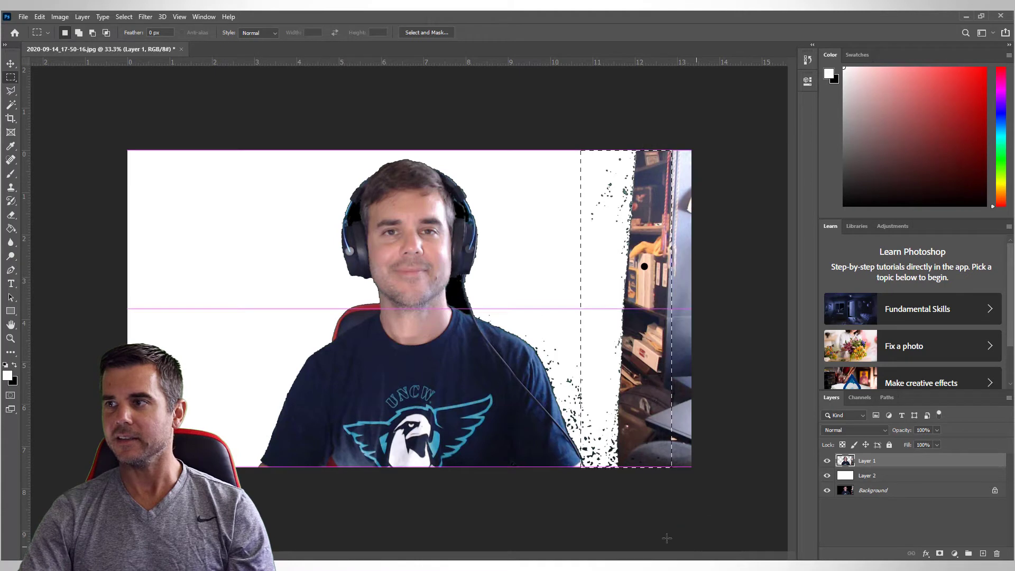
pyautogui.click(210, 115)
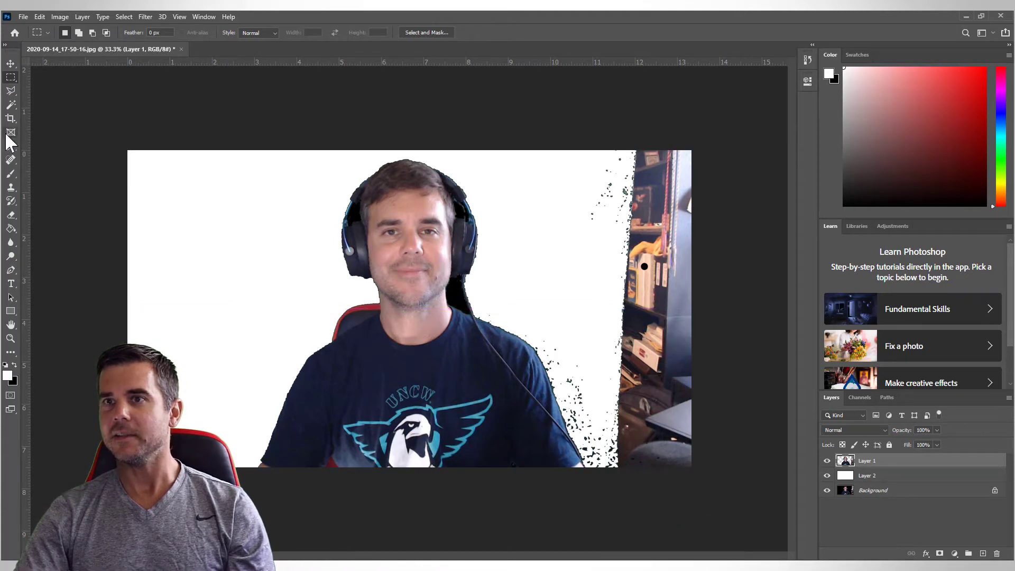
pyautogui.click(11, 118)
pyautogui.moveTo(688, 306); pyautogui.dragTo(639, 317)
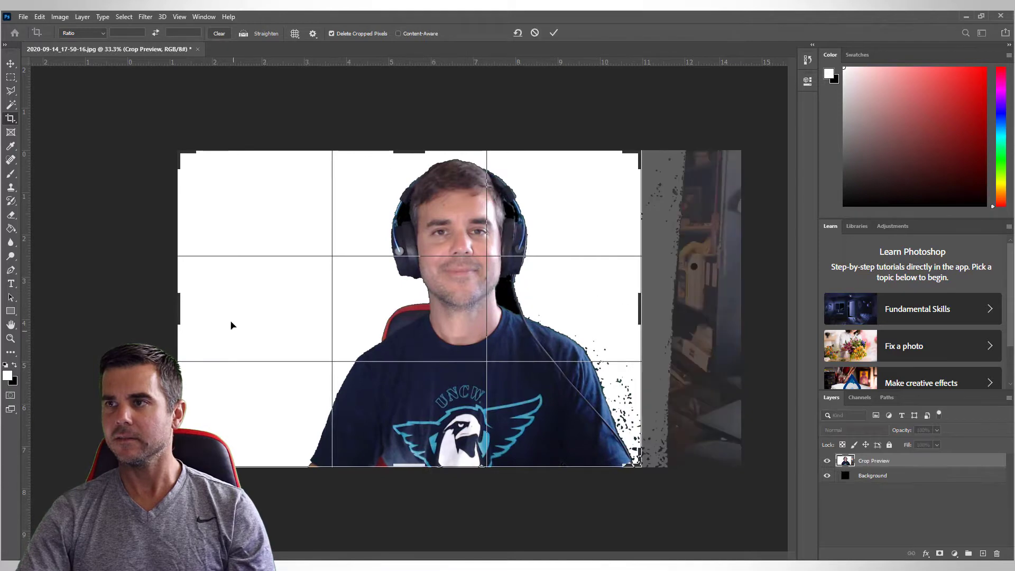
pyautogui.moveTo(181, 307); pyautogui.dragTo(240, 316)
pyautogui.press('Return')
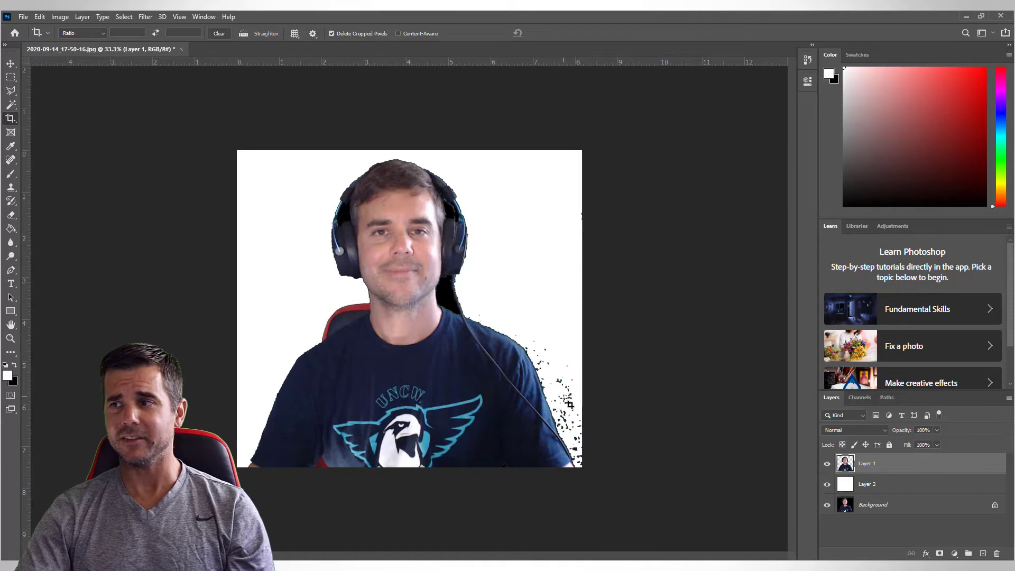
# Erase stray dark specks from the white area beside the man's sleeve on Layer 1, using the Eraser at size 40.
pyautogui.hotkey('ctrl', '+')
pyautogui.hotkey('ctrl', '+')
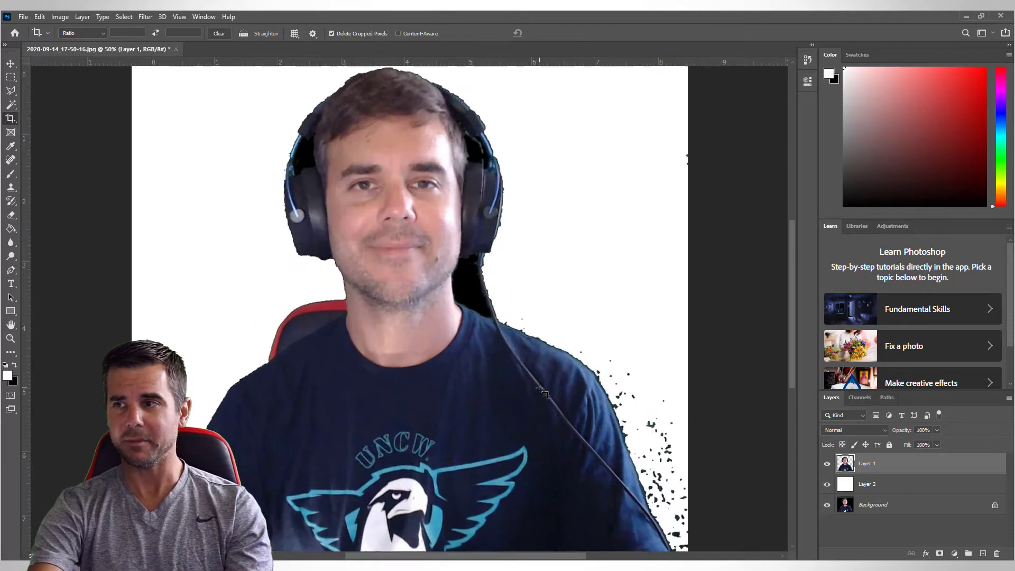
pyautogui.moveTo(420, 558); pyautogui.dragTo(476, 557)
pyautogui.scroll(-3, 486, 416)
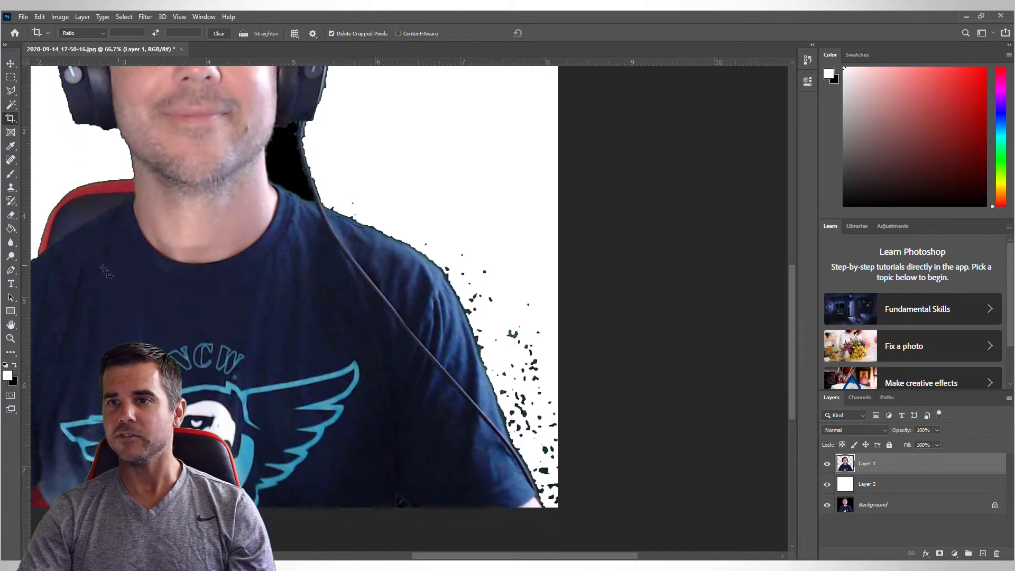
pyautogui.click(11, 213)
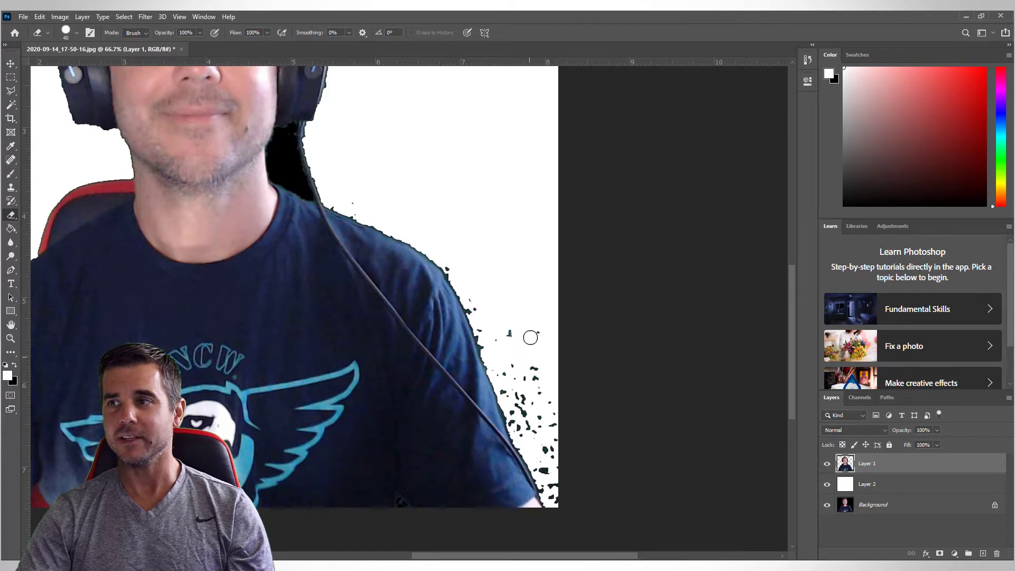
pyautogui.moveTo(547, 425); pyautogui.dragTo(537, 457)
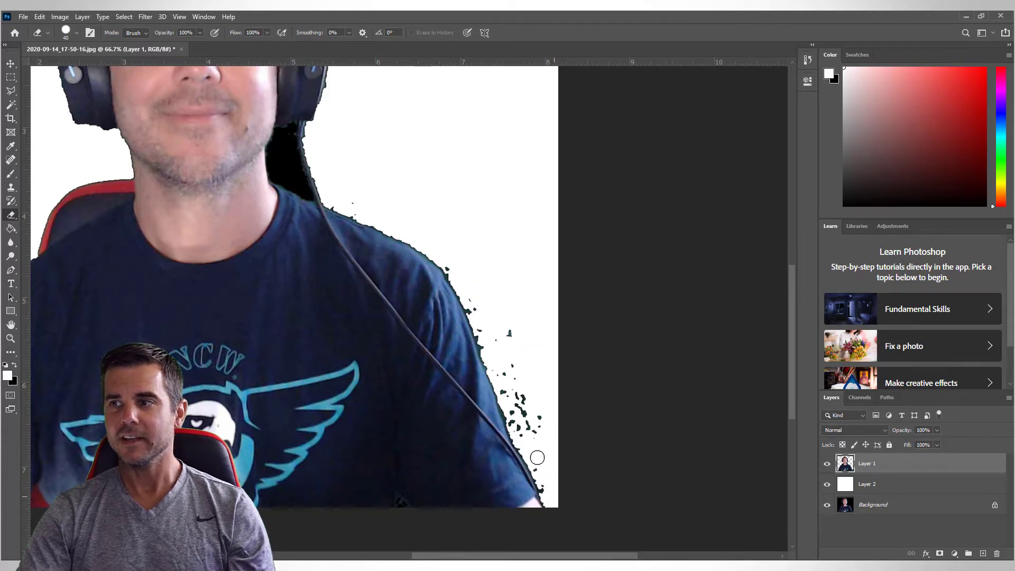
# Erase the remaining specks and jagged bumps along the outer edge of the shoulder and upper sleeve.
pyautogui.hotkey('ctrl', '+')
pyautogui.hotkey('ctrl', '+')
pyautogui.hotkey('ctrl', '+')
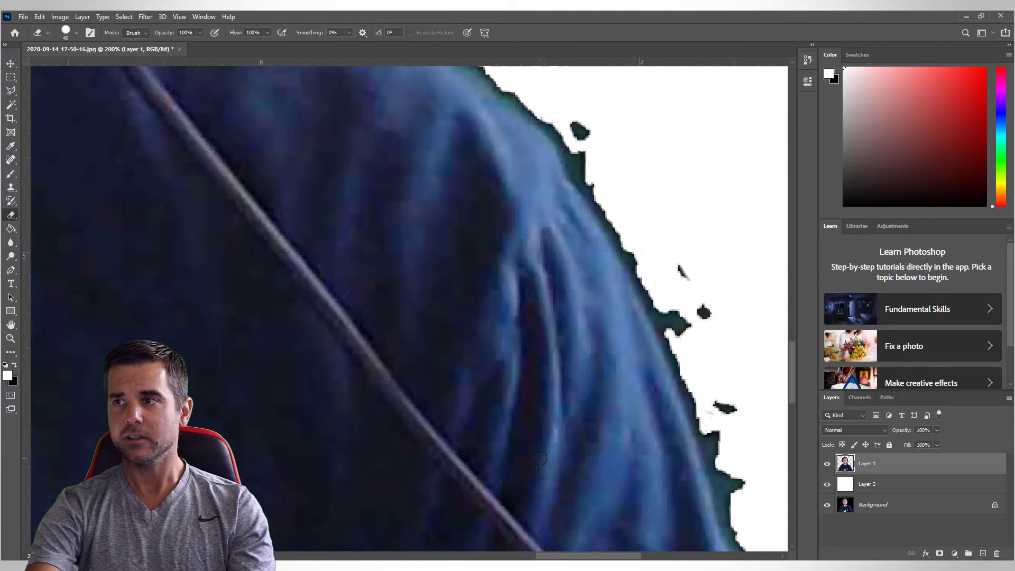
pyautogui.hotkey('ctrl', '+')
pyautogui.hotkey('ctrl', '-')
pyautogui.hotkey('ctrl', '-')
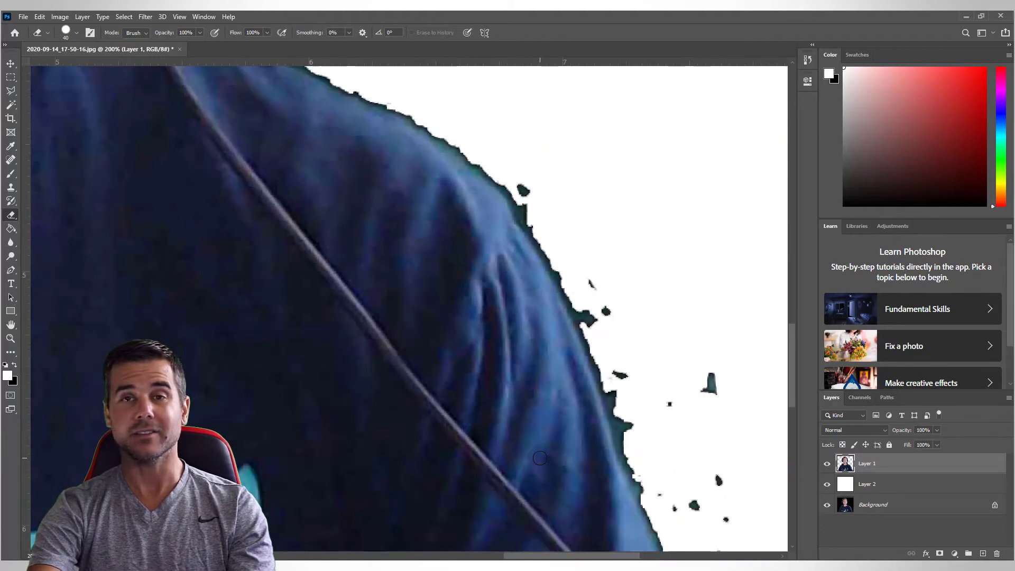
pyautogui.moveTo(528, 195)
pyautogui.mouseDown()
pyautogui.moveTo(530, 181)
pyautogui.moveTo(617, 349)
pyautogui.moveTo(597, 306)
pyautogui.moveTo(641, 397)
pyautogui.moveTo(632, 385)
pyautogui.moveTo(650, 444)
pyautogui.moveTo(725, 372)
pyautogui.moveTo(730, 519)
pyautogui.mouseUp()
# Erase the cluster of dark specks beside the lower sleeve, down to the image's bottom edge.
pyautogui.scroll(-5, 667, 455)
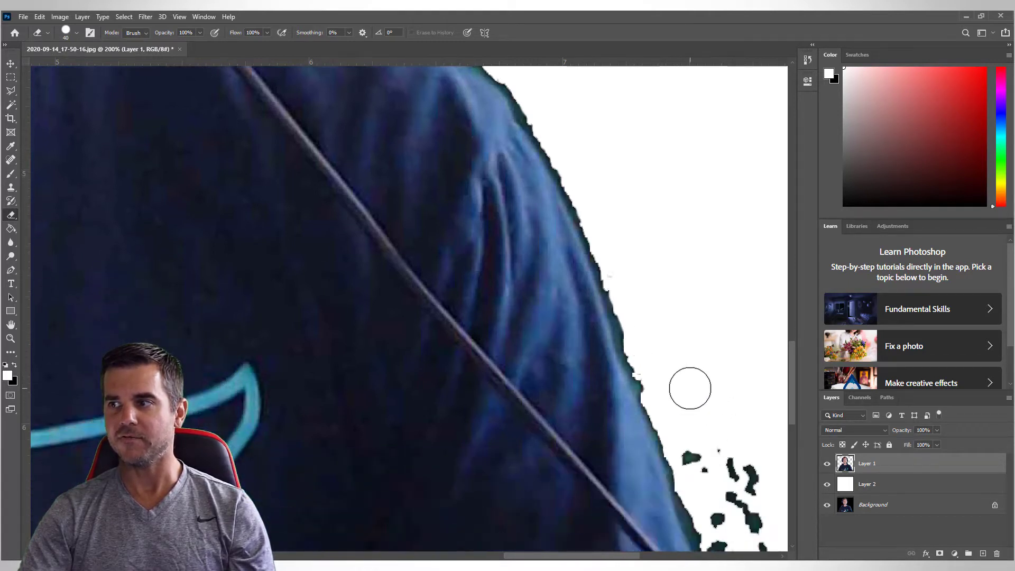
pyautogui.scroll(-1, 686, 400)
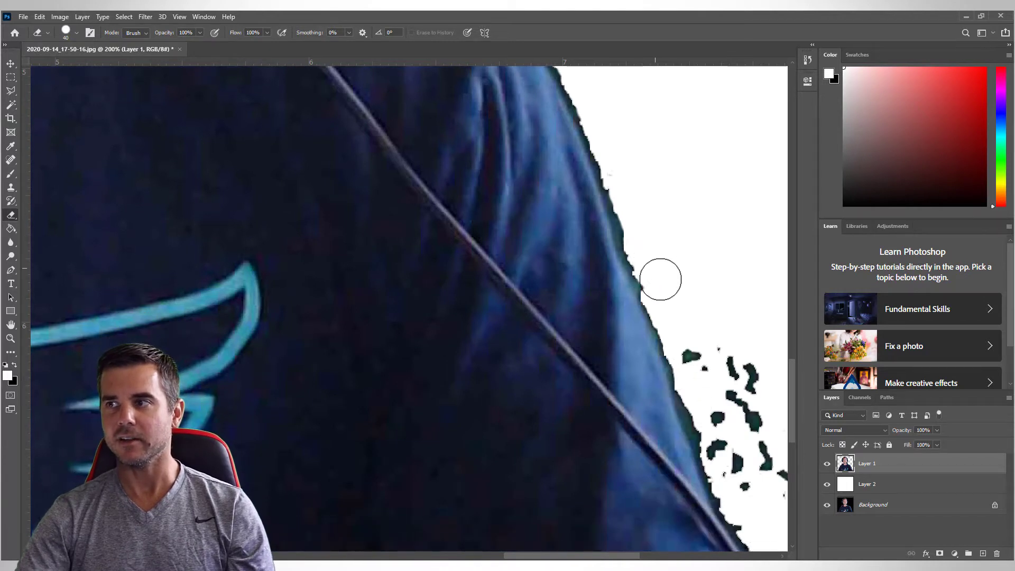
pyautogui.moveTo(689, 328)
pyautogui.mouseDown()
pyautogui.moveTo(747, 414)
pyautogui.moveTo(692, 357)
pyautogui.moveTo(765, 452)
pyautogui.moveTo(753, 362)
pyautogui.moveTo(791, 508)
pyautogui.moveTo(705, 404)
pyautogui.moveTo(755, 515)
pyautogui.moveTo(731, 484)
pyautogui.moveTo(727, 471)
pyautogui.moveTo(774, 544)
pyautogui.mouseUp()
pyautogui.hscroll(10, 754, 430)
pyautogui.scroll(-5, 537, 460)
pyautogui.scroll(-2, 491, 435)
pyautogui.click(403, 231)
pyautogui.click(399, 390)
pyautogui.moveTo(384, 362)
pyautogui.mouseDown()
pyautogui.moveTo(426, 476)
pyautogui.moveTo(437, 480)
pyautogui.moveTo(415, 426)
pyautogui.mouseUp()
# Erase the specks and bumps along the top of the shoulder toward the headset cable.
pyautogui.scroll(18, 394, 360)
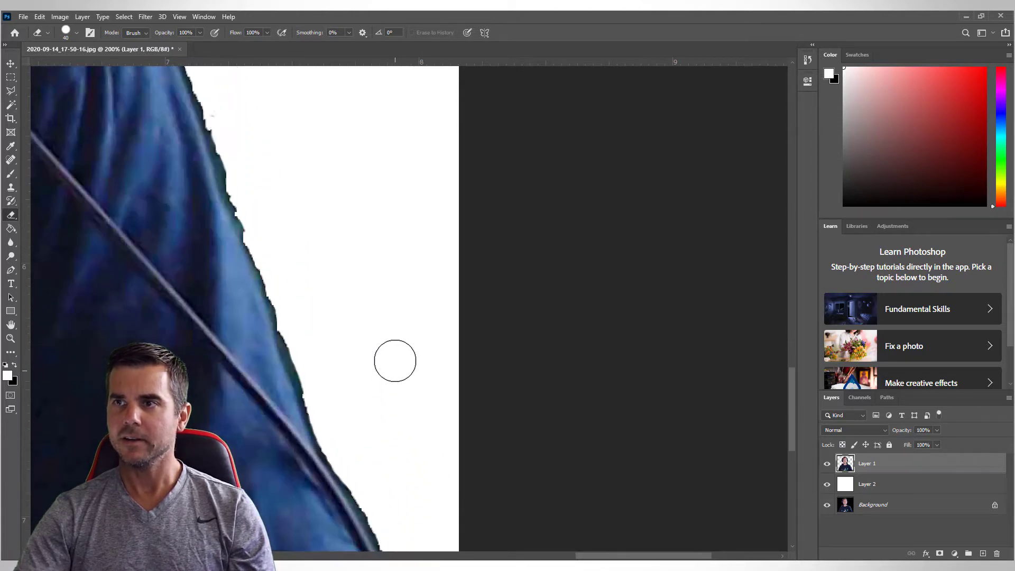
pyautogui.scroll(2, 394, 361)
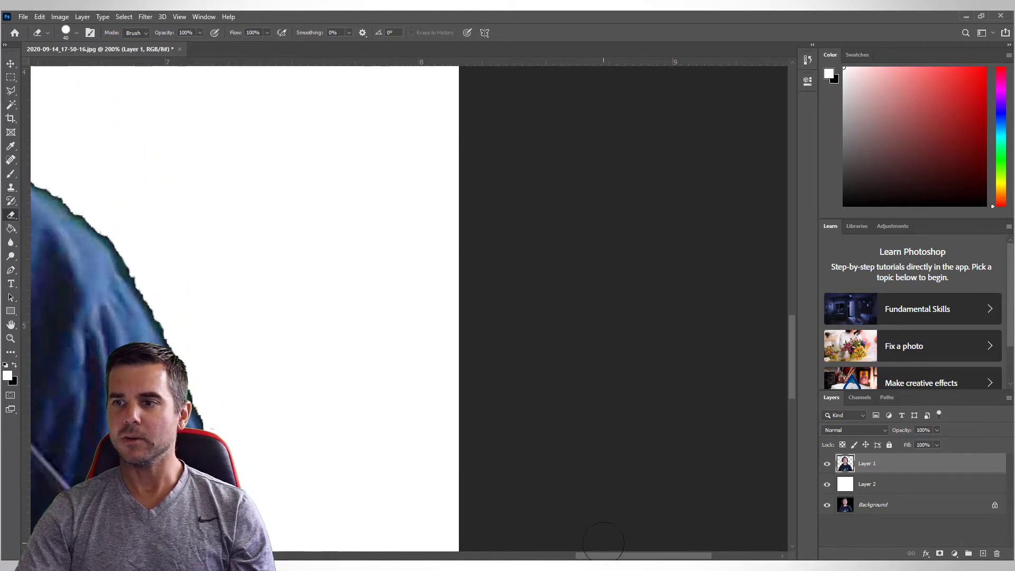
pyautogui.moveTo(626, 555); pyautogui.dragTo(548, 558)
pyautogui.scroll(6, 417, 333)
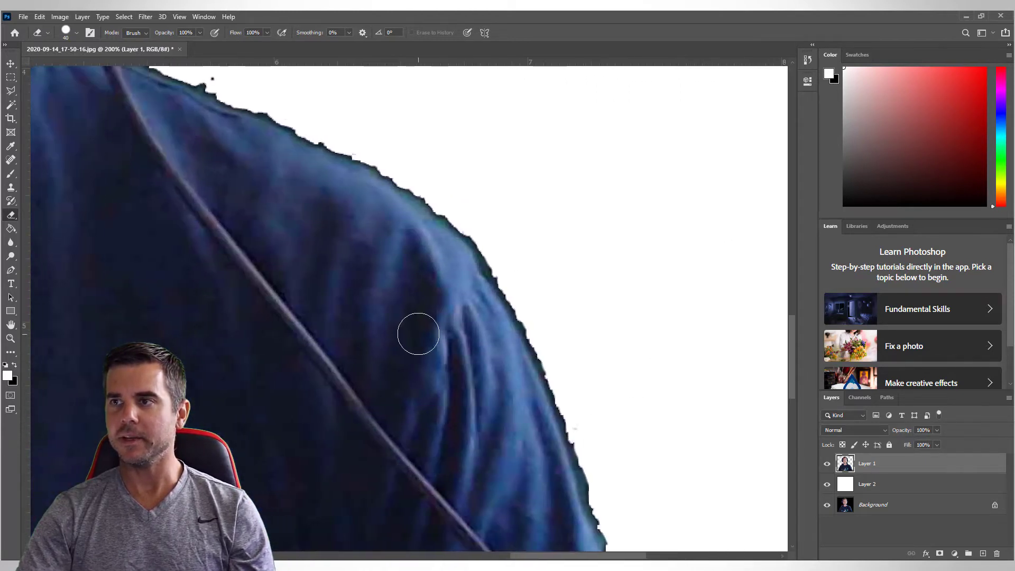
pyautogui.moveTo(275, 249)
pyautogui.mouseDown()
pyautogui.moveTo(132, 190)
pyautogui.moveTo(127, 176)
pyautogui.mouseUp()
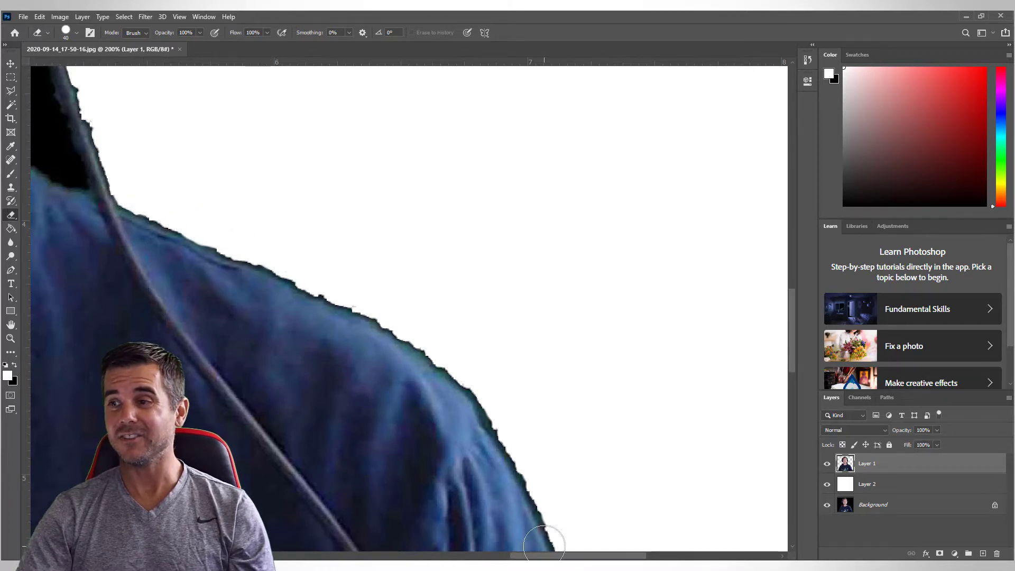
# Erase the ragged dark fringe along the outer side of the headset cable between the ear cup and shoulder.
pyautogui.moveTo(551, 556); pyautogui.dragTo(461, 556)
pyautogui.scroll(5, 475, 402)
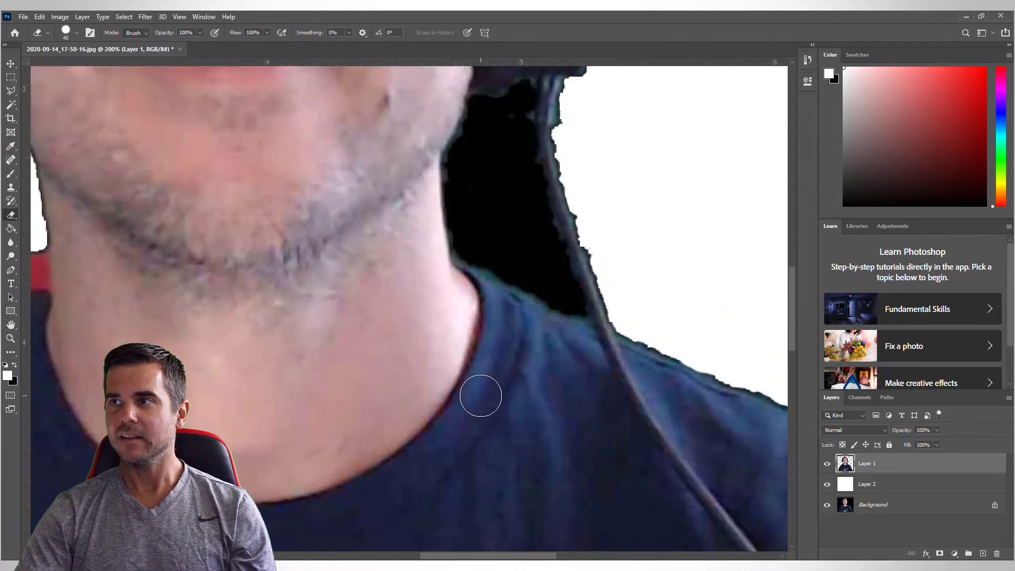
pyautogui.scroll(1, 478, 405)
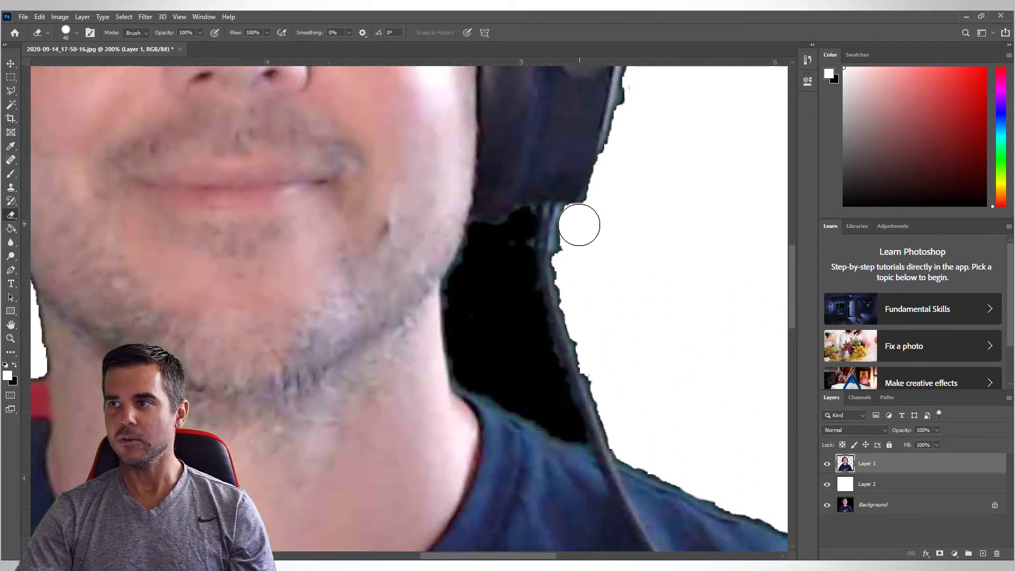
pyautogui.moveTo(575, 247)
pyautogui.mouseDown()
pyautogui.moveTo(589, 338)
pyautogui.moveTo(635, 449)
pyautogui.mouseUp()
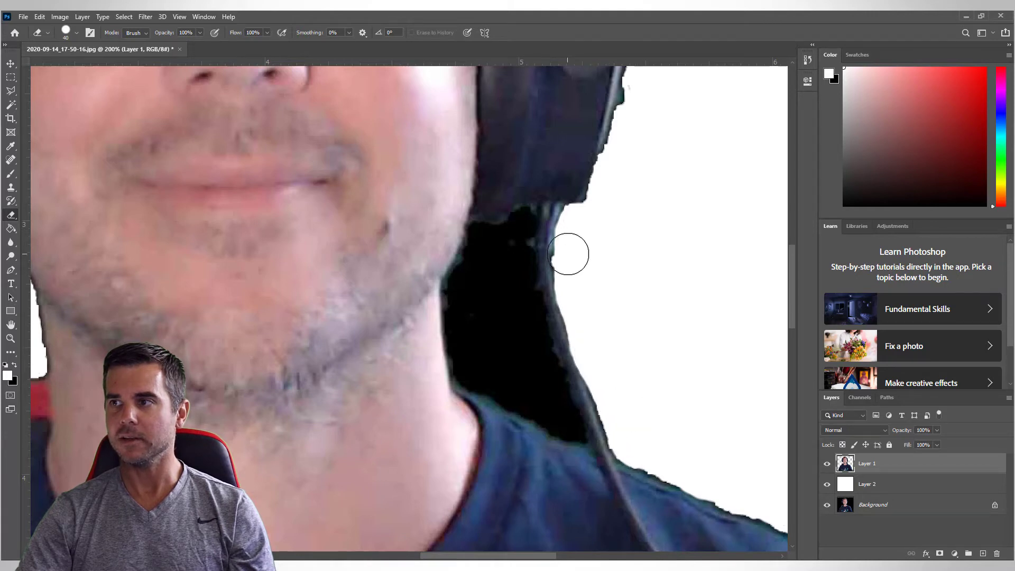
pyautogui.moveTo(574, 250)
pyautogui.mouseDown()
pyautogui.moveTo(577, 276)
pyautogui.moveTo(576, 256)
pyautogui.mouseUp()
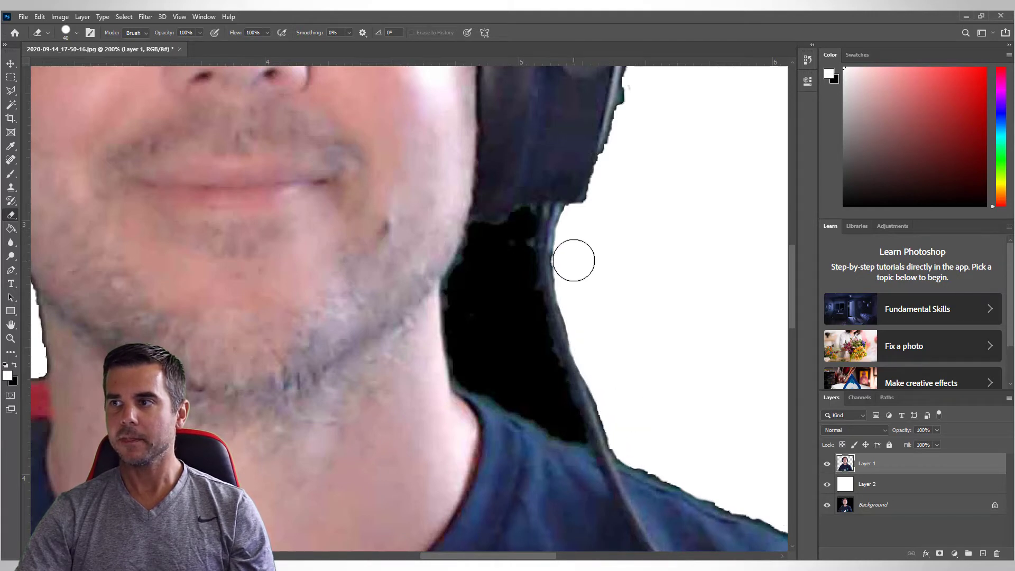
# Erase the dark fringe along the outer edge of the ear cup above the cable.
pyautogui.scroll(1, 621, 261)
pyautogui.scroll(4, 621, 261)
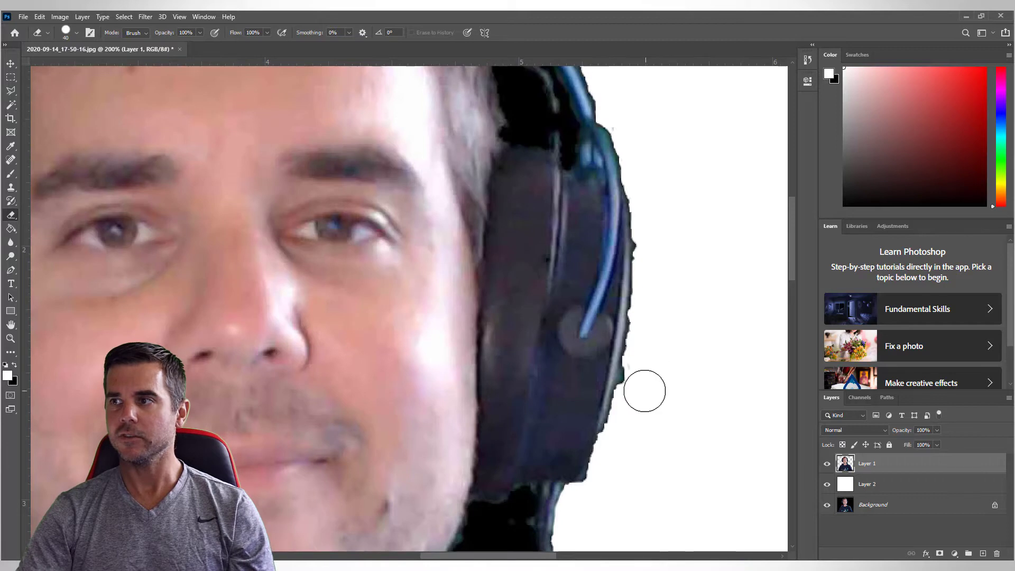
pyautogui.moveTo(639, 383)
pyautogui.mouseDown()
pyautogui.moveTo(658, 253)
pyautogui.moveTo(628, 249)
pyautogui.mouseUp()
pyautogui.hotkey('ctrl', '-')
pyautogui.hotkey('ctrl', '-')
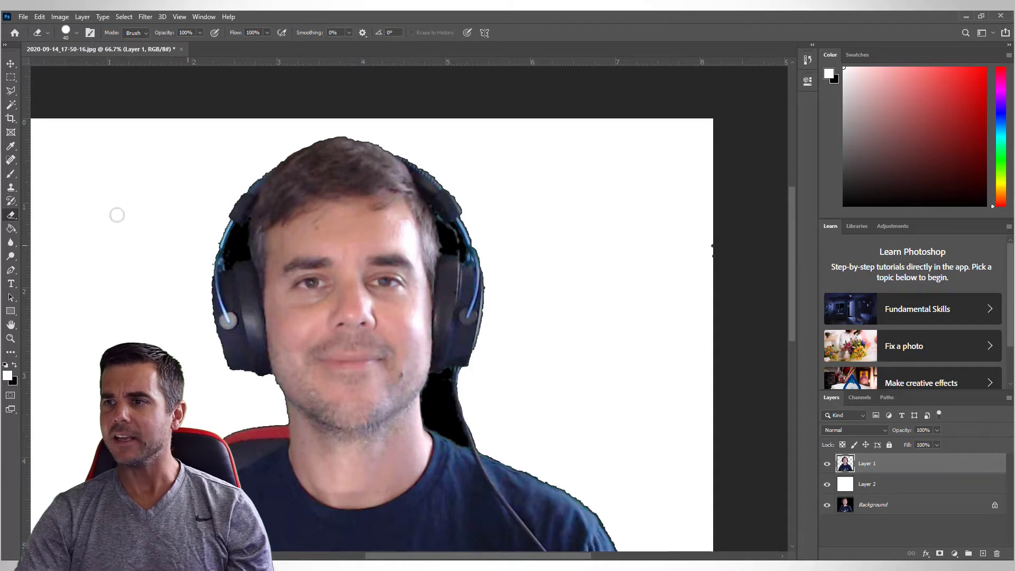
# Delete the black gaps inside both sides of the headset and between neck and cable with the Magic Wand at tolerance 15.
pyautogui.click(11, 105)
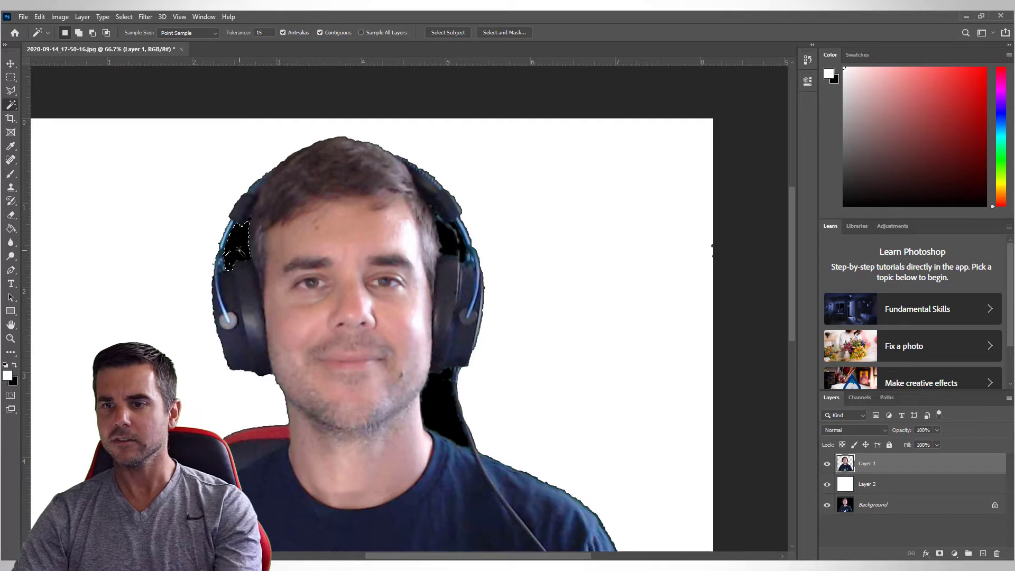
pyautogui.press('Delete')
pyautogui.hotkey('ctrl', 'd')
pyautogui.press('Delete')
pyautogui.hotkey('ctrl', 'd')
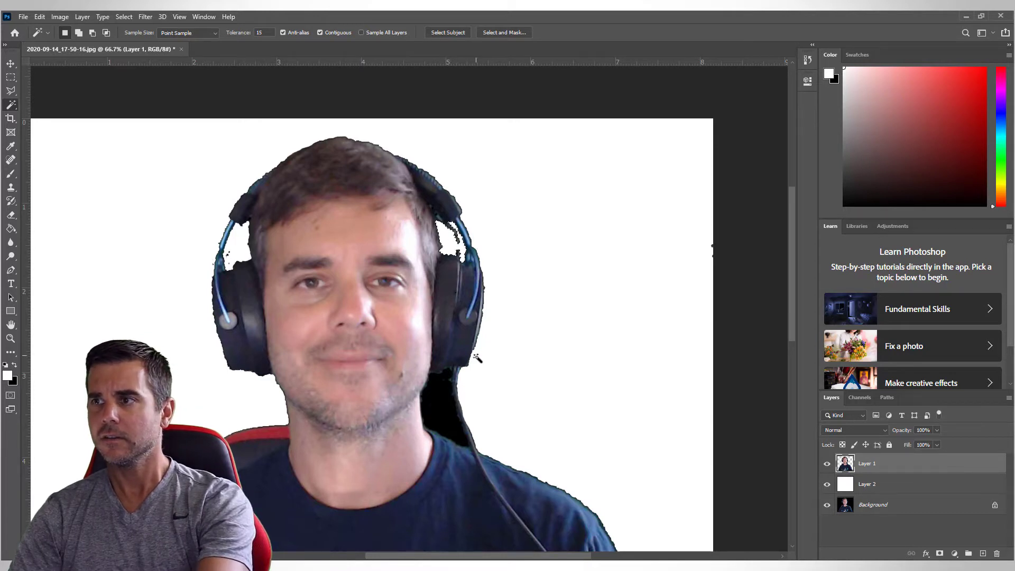
pyautogui.click(443, 422)
pyautogui.press('Delete')
pyautogui.hotkey('ctrl', 'd')
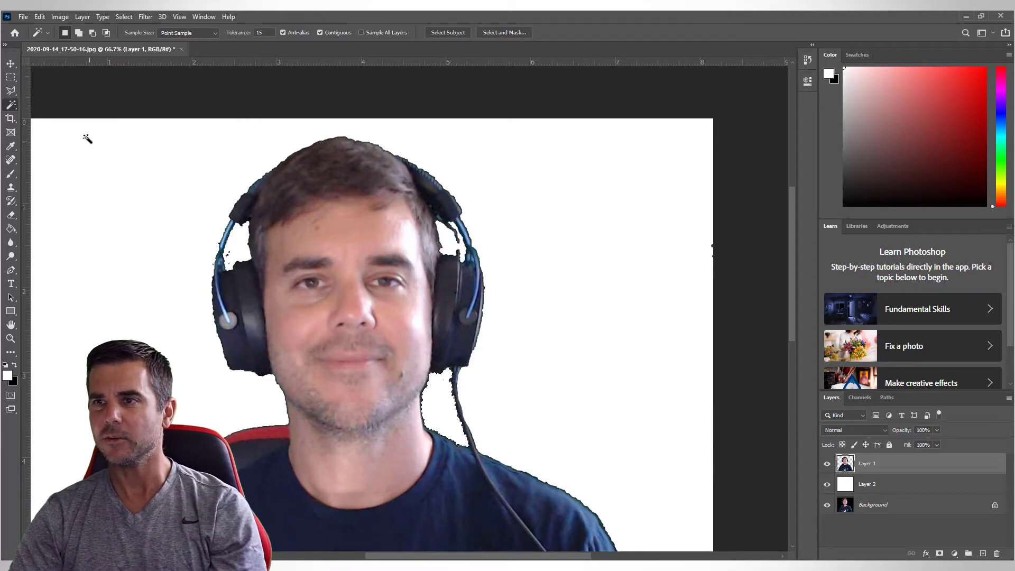
# Erase the leftover dark specks in the headset gaps and between the neck and cable.
pyautogui.click(11, 77)
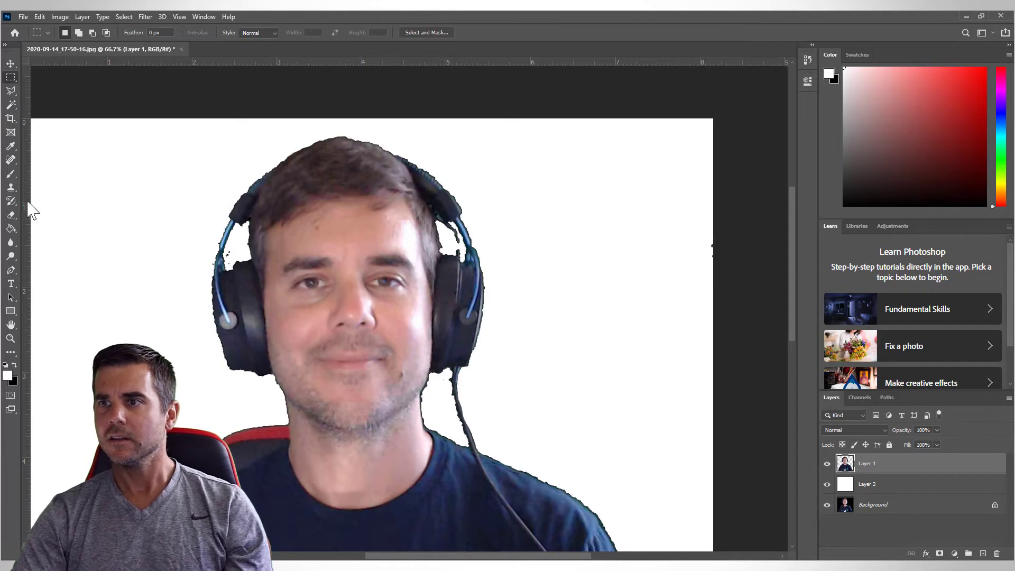
pyautogui.click(11, 215)
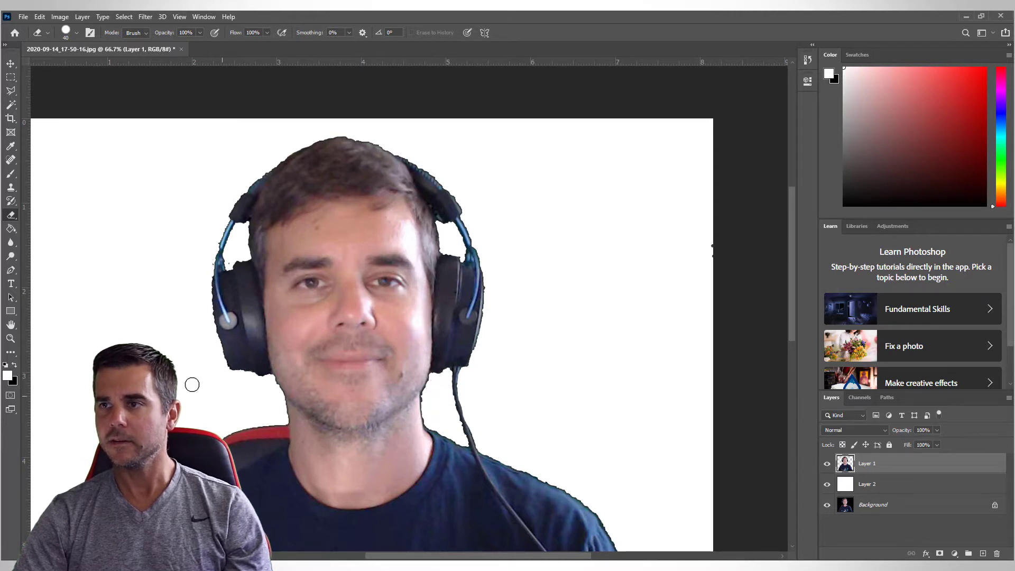
pyautogui.scroll(-2, 192, 384)
pyautogui.hotkey('ctrl', '-')
pyautogui.hotkey('ctrl', '-')
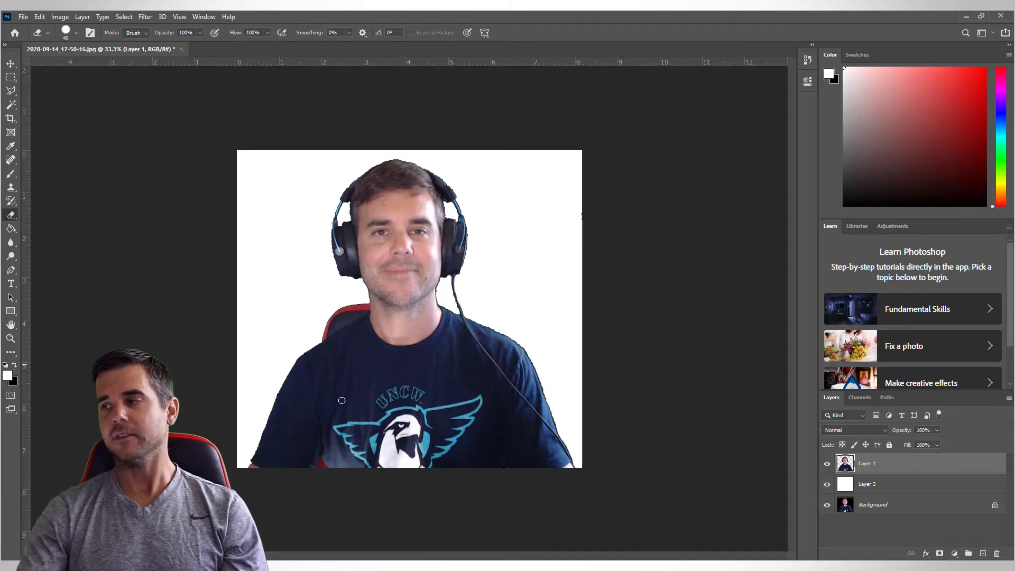
# With Layer 2 active, set the foreground colour to a medium teal and switch to the Paint Bucket tool.
pyautogui.click(895, 487)
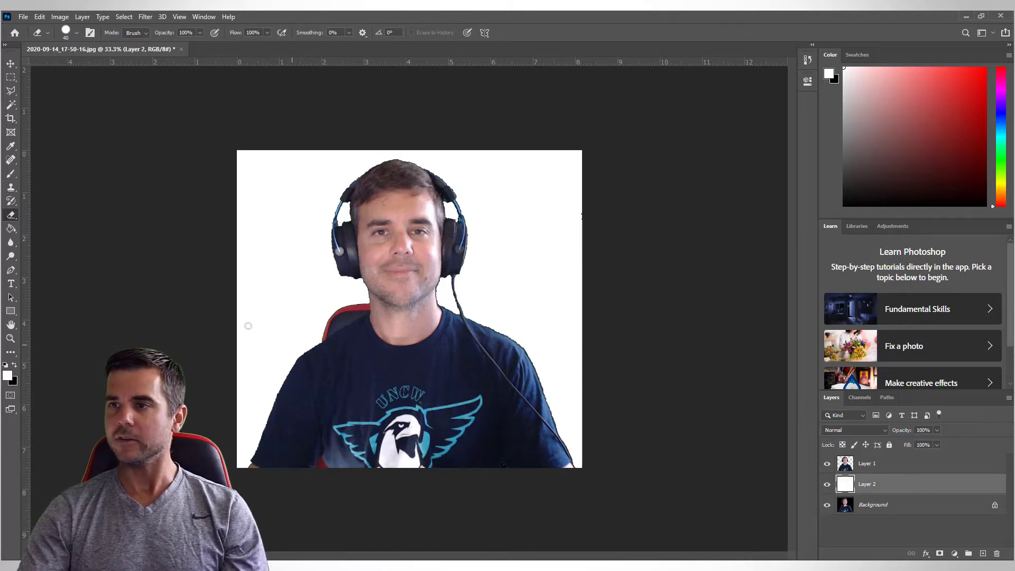
pyautogui.press('i')
pyautogui.click(8, 375)
pyautogui.moveTo(369, 153); pyautogui.dragTo(596, 198)
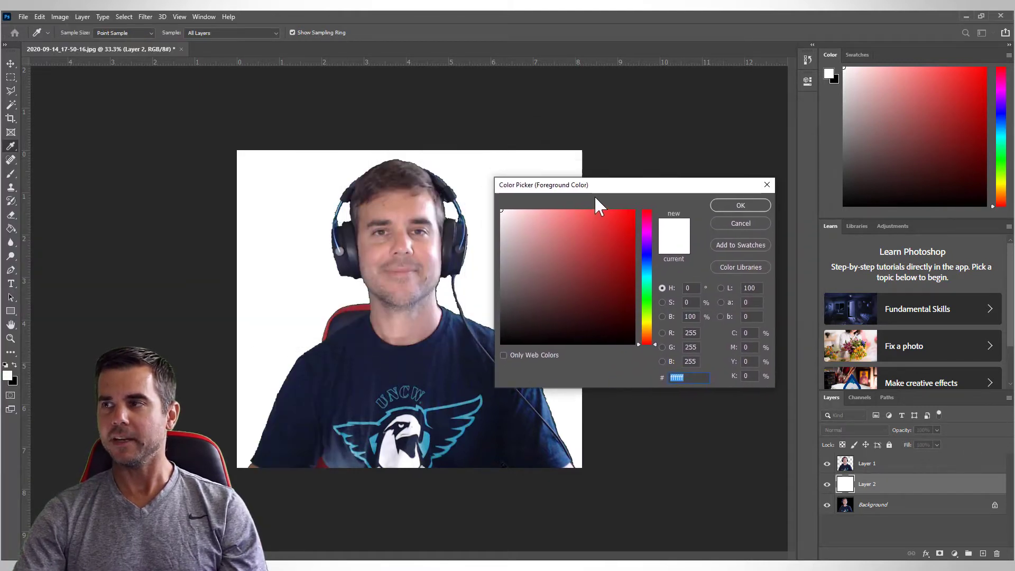
pyautogui.click(648, 273)
pyautogui.moveTo(620, 230)
pyautogui.mouseDown()
pyautogui.moveTo(618, 217)
pyautogui.moveTo(599, 217)
pyautogui.moveTo(608, 247)
pyautogui.mouseUp()
pyautogui.moveTo(644, 288); pyautogui.dragTo(644, 280)
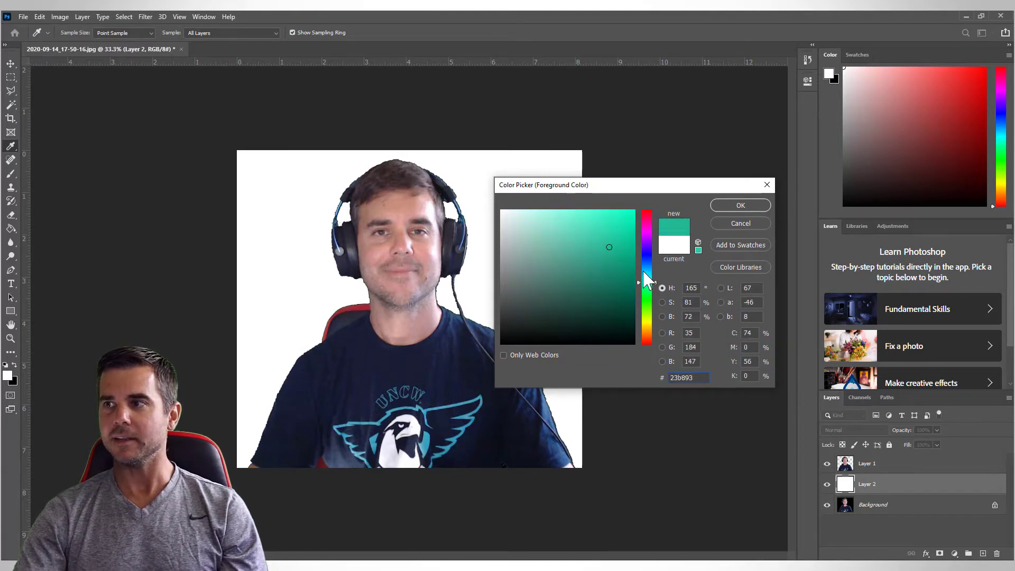
pyautogui.moveTo(616, 211); pyautogui.dragTo(628, 213)
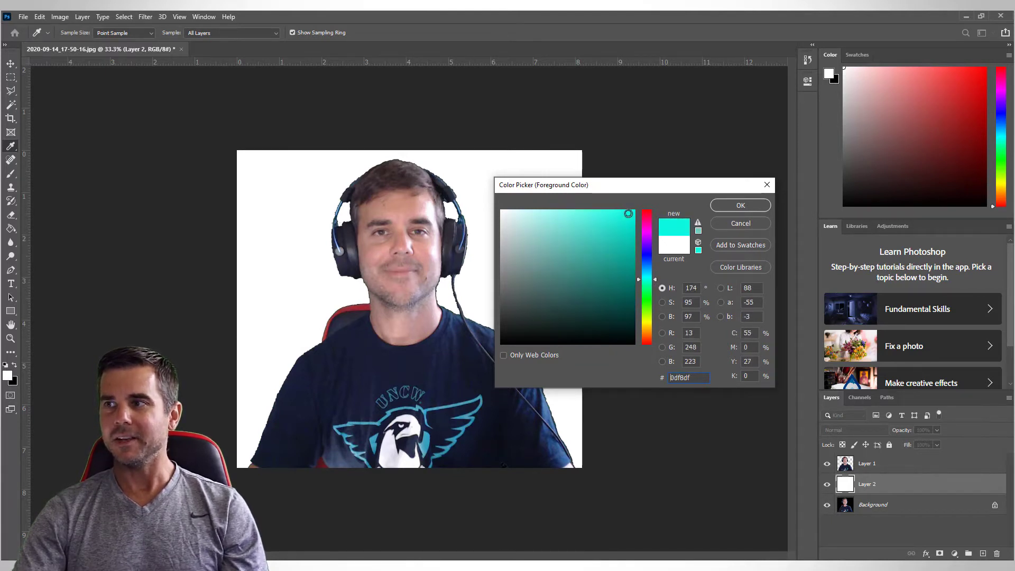
pyautogui.moveTo(651, 279); pyautogui.dragTo(646, 277)
pyautogui.click(617, 241)
pyautogui.moveTo(616, 233)
pyautogui.mouseDown()
pyautogui.moveTo(624, 224)
pyautogui.moveTo(609, 256)
pyautogui.moveTo(596, 254)
pyautogui.moveTo(607, 238)
pyautogui.mouseUp()
pyautogui.click(740, 205)
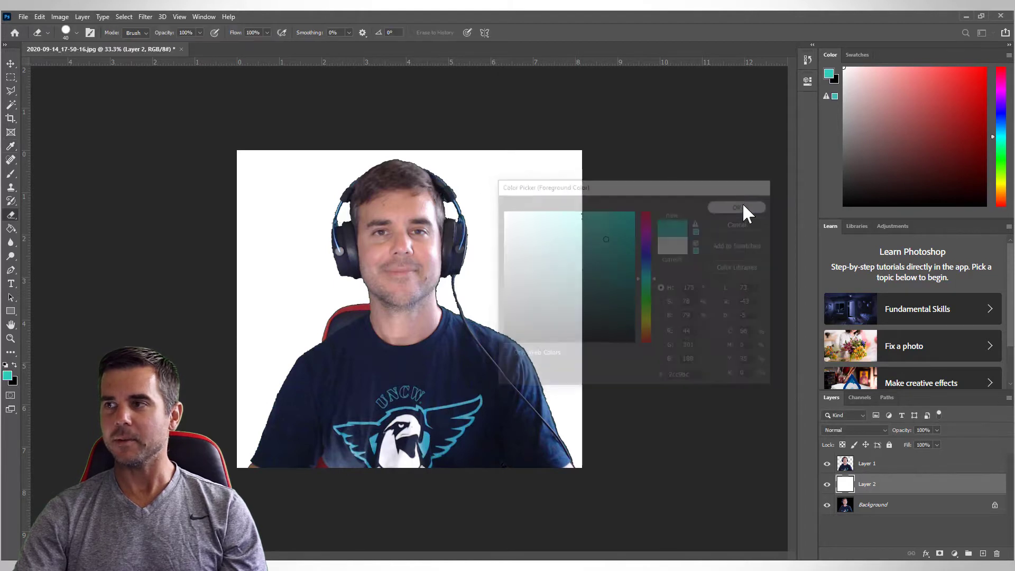
pyautogui.press('e')
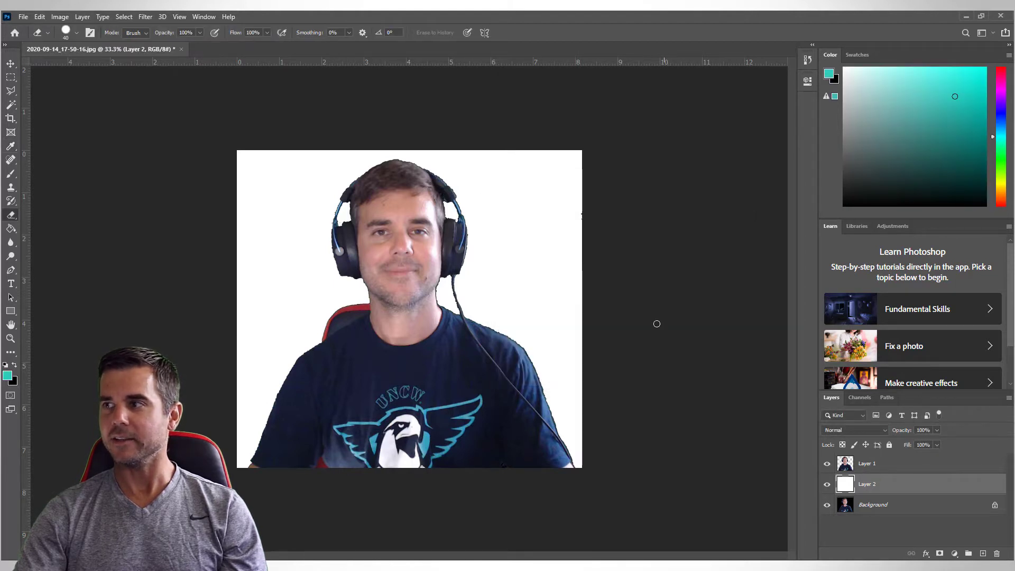
pyautogui.click(11, 227)
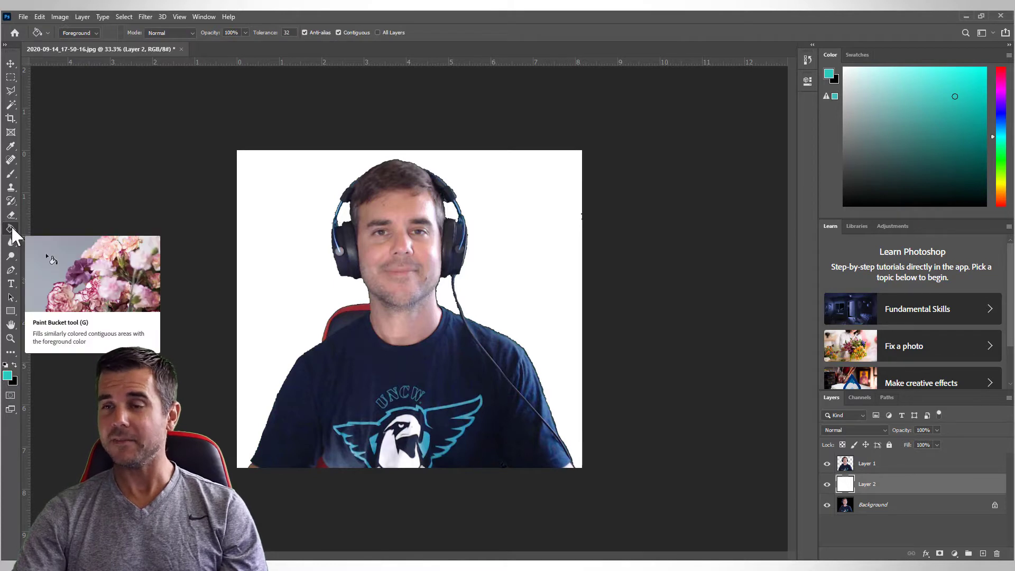
pyautogui.click(10, 354)
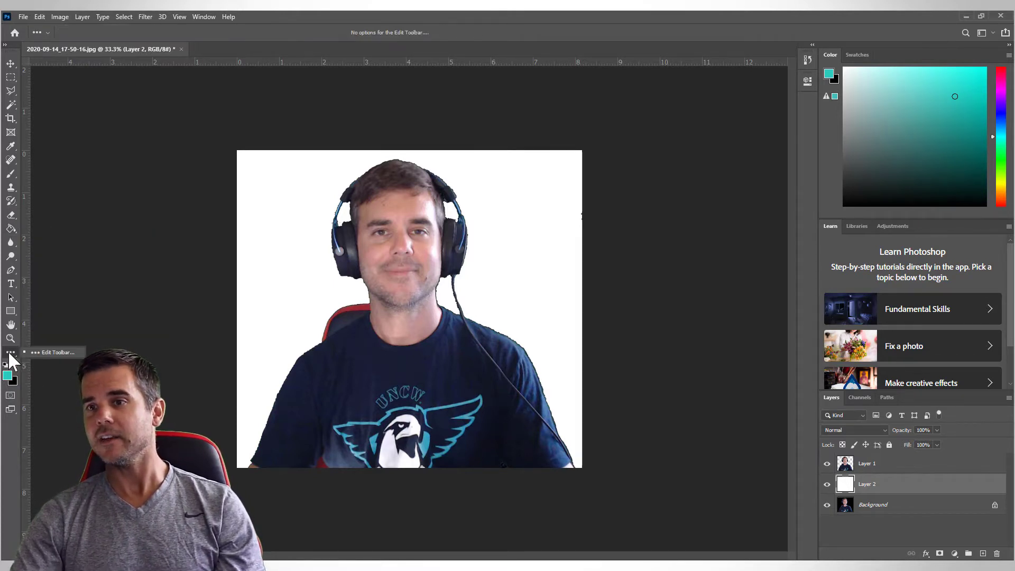
pyautogui.click(55, 354)
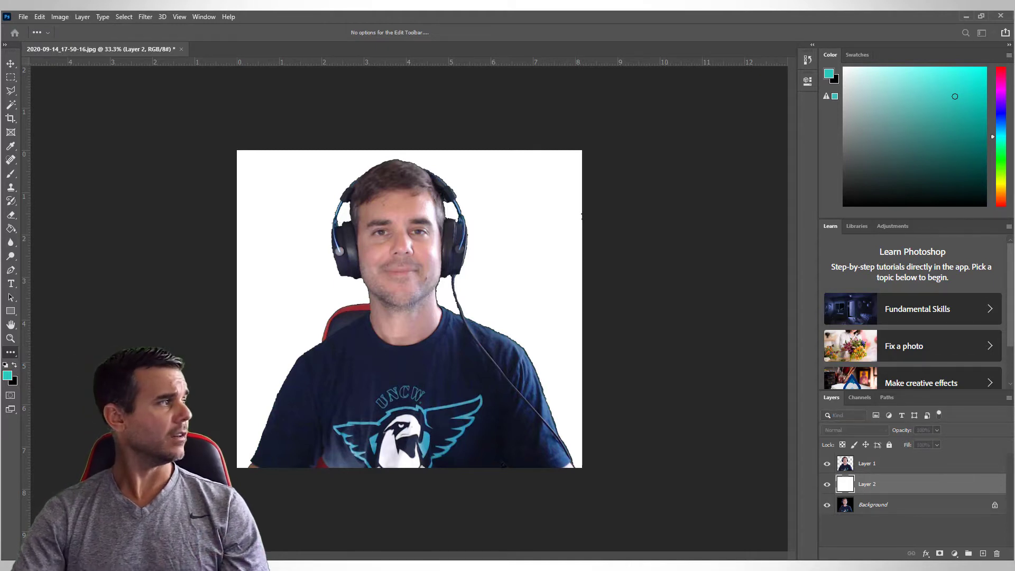
pyautogui.press('Escape')
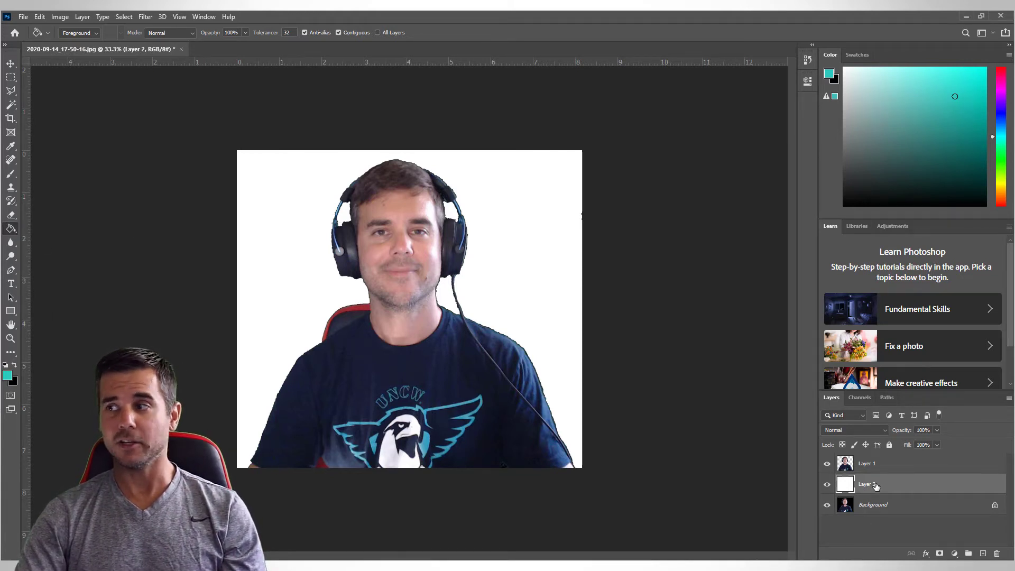
# Fill the white Layer 2 with the teal foreground colour, using the Paint Bucket at tolerance 32.
pyautogui.click(514, 275)
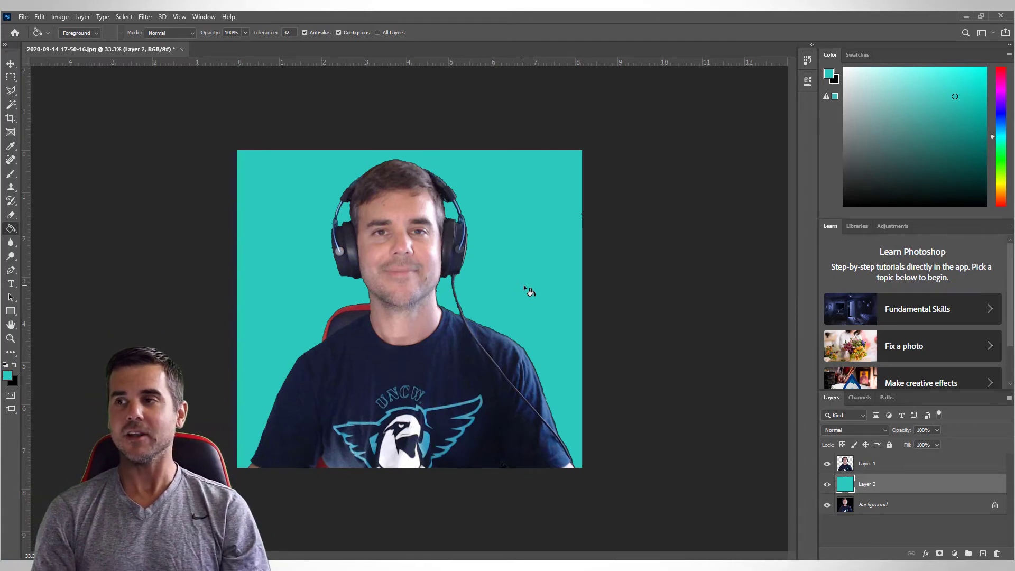
# Make Layer 1 active and toggle its visibility to compare the canvas with and without the cutout.
pyautogui.click(875, 465)
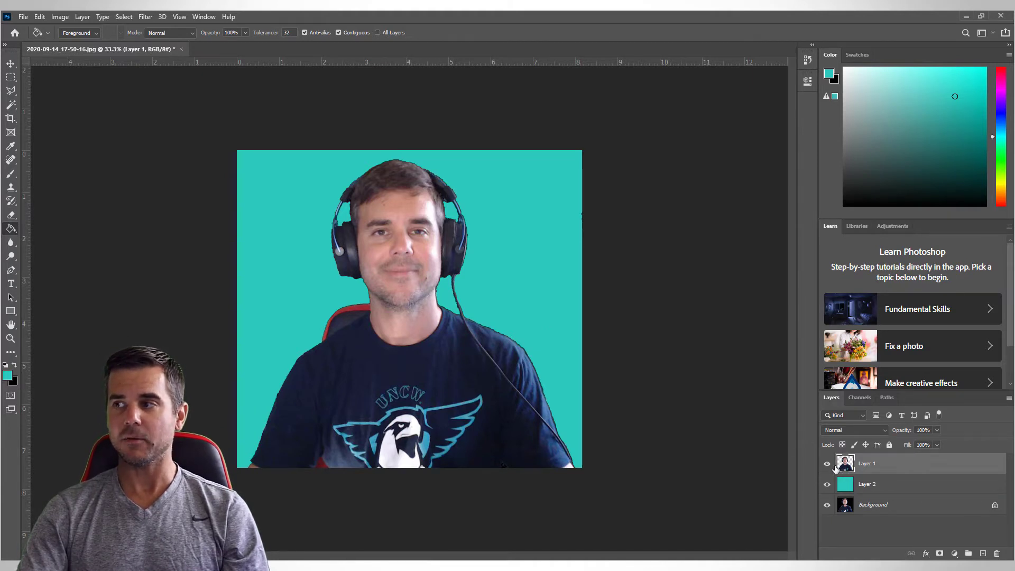
pyautogui.click(828, 465)
pyautogui.click(828, 464)
pyautogui.click(827, 464)
pyautogui.click(828, 464)
pyautogui.click(828, 465)
pyautogui.click(828, 465)
pyautogui.click(827, 465)
pyautogui.click(827, 465)
pyautogui.click(827, 467)
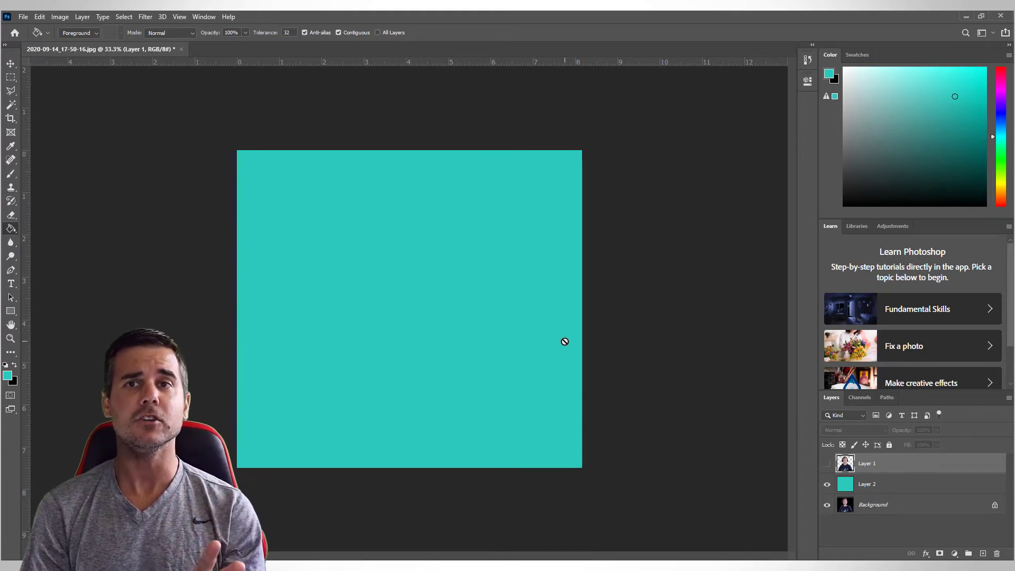
pyautogui.click(827, 464)
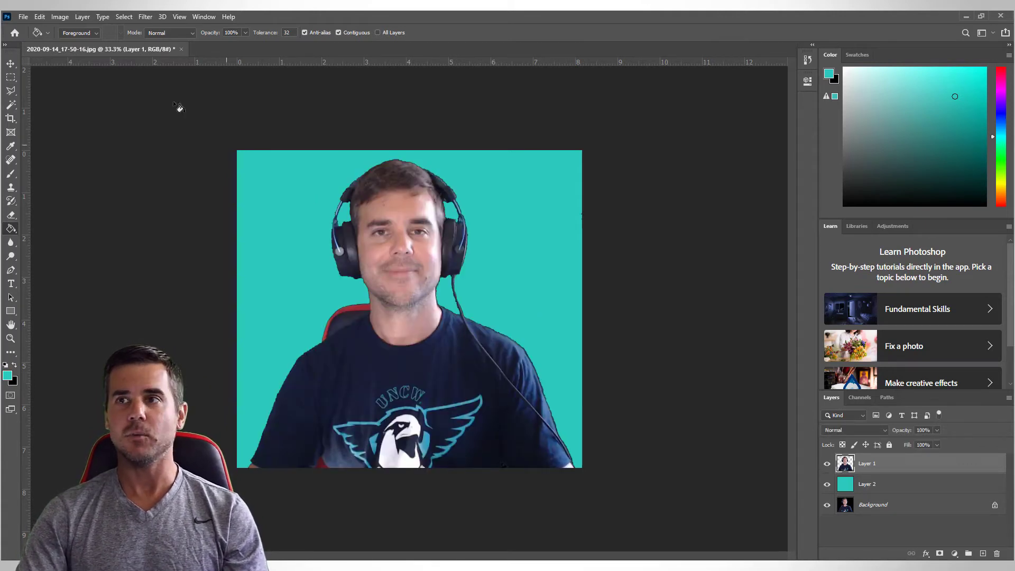
# Add a white Stroke layer style to Layer 1, positioned outside, with a size of 43 px.
pyautogui.click(83, 17)
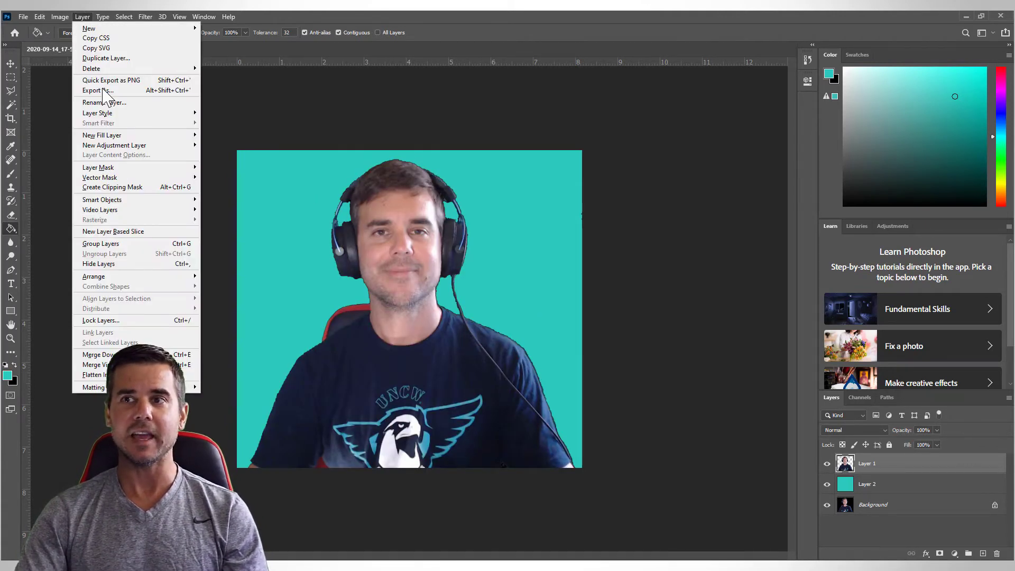
pyautogui.moveTo(115, 114)
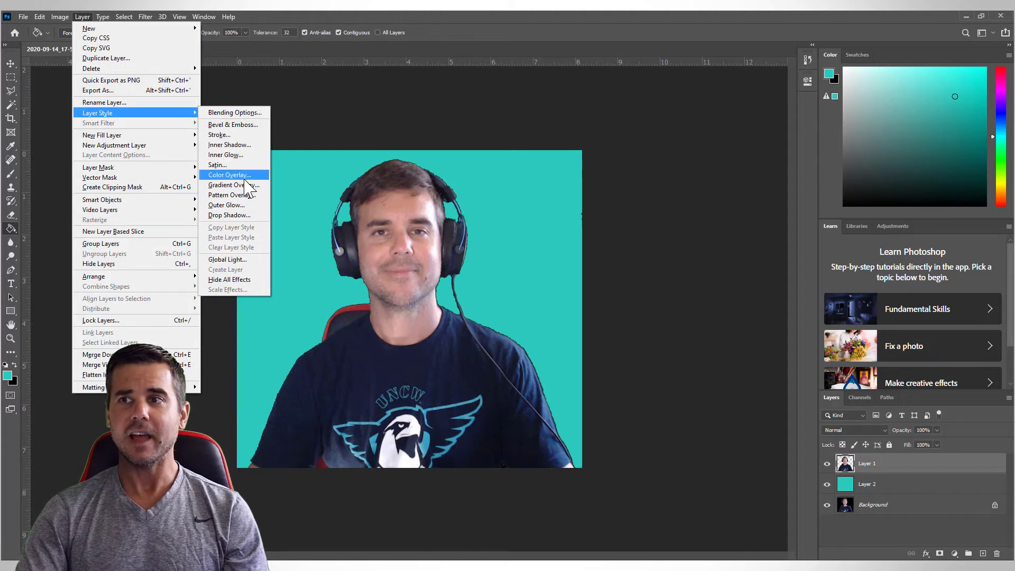
pyautogui.click(219, 135)
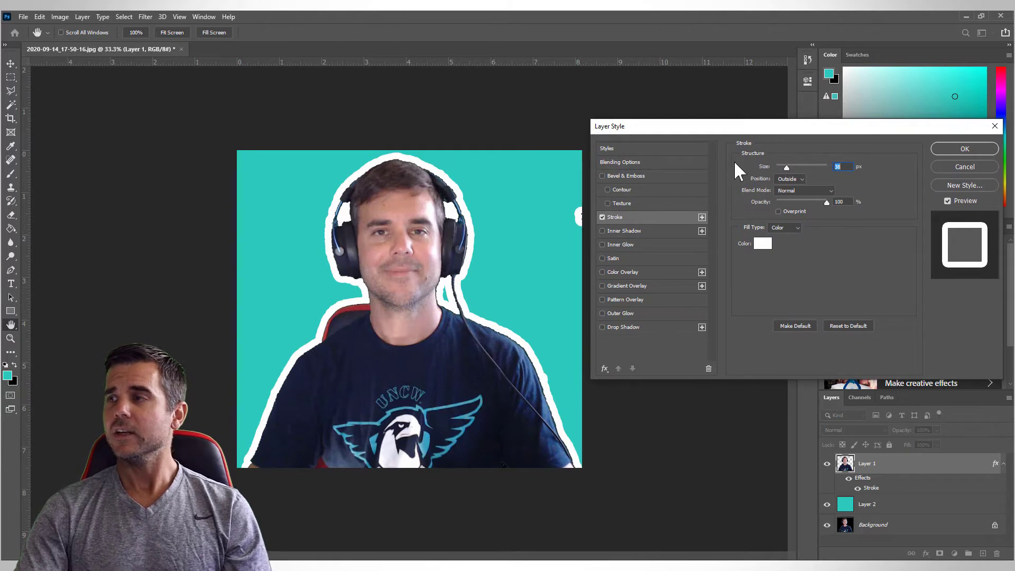
pyautogui.moveTo(721, 132)
pyautogui.mouseDown()
pyautogui.moveTo(486, 141)
pyautogui.moveTo(720, 134)
pyautogui.moveTo(731, 146)
pyautogui.mouseUp()
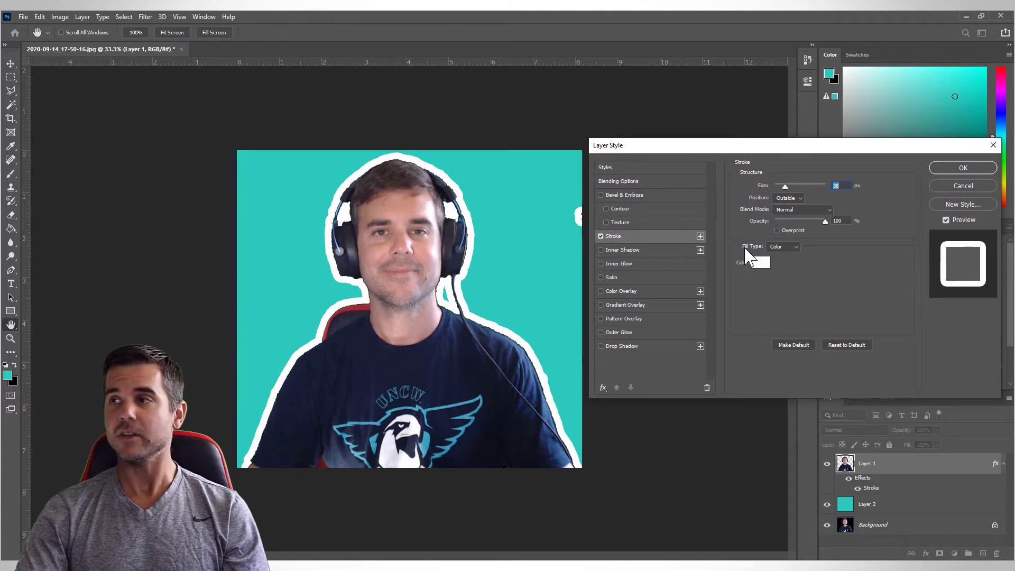
pyautogui.moveTo(785, 188)
pyautogui.mouseDown()
pyautogui.moveTo(830, 188)
pyautogui.moveTo(808, 187)
pyautogui.mouseUp()
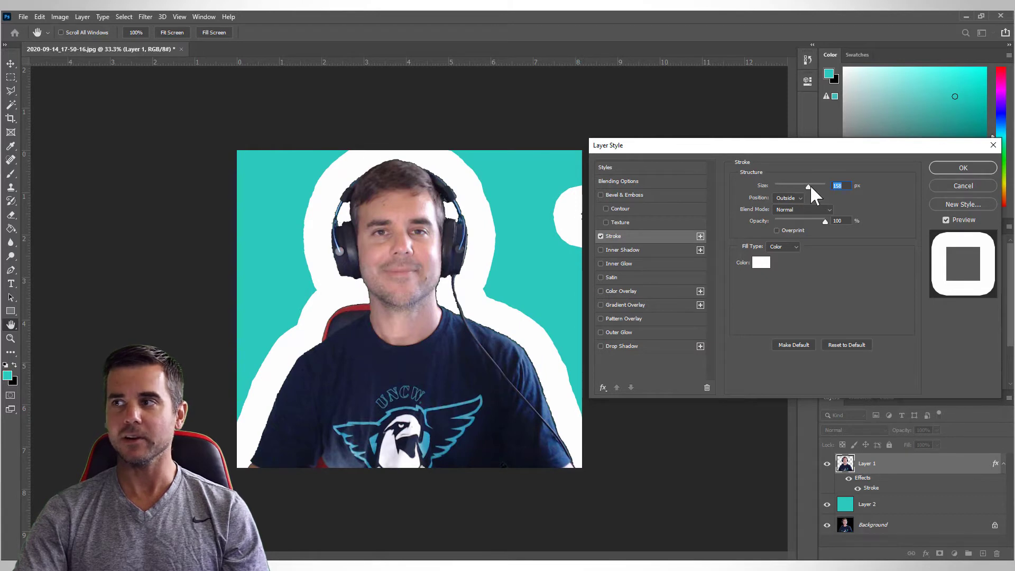
pyautogui.moveTo(806, 186); pyautogui.dragTo(785, 186)
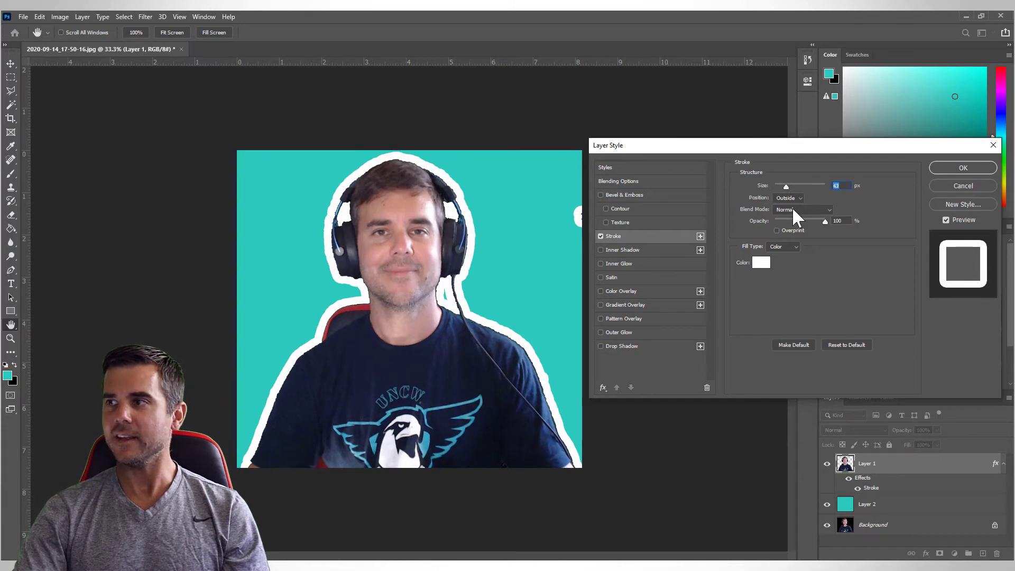
# Try the Inside position for the stroke, then return it to Outside at 100% opacity.
pyautogui.click(796, 196)
pyautogui.click(790, 213)
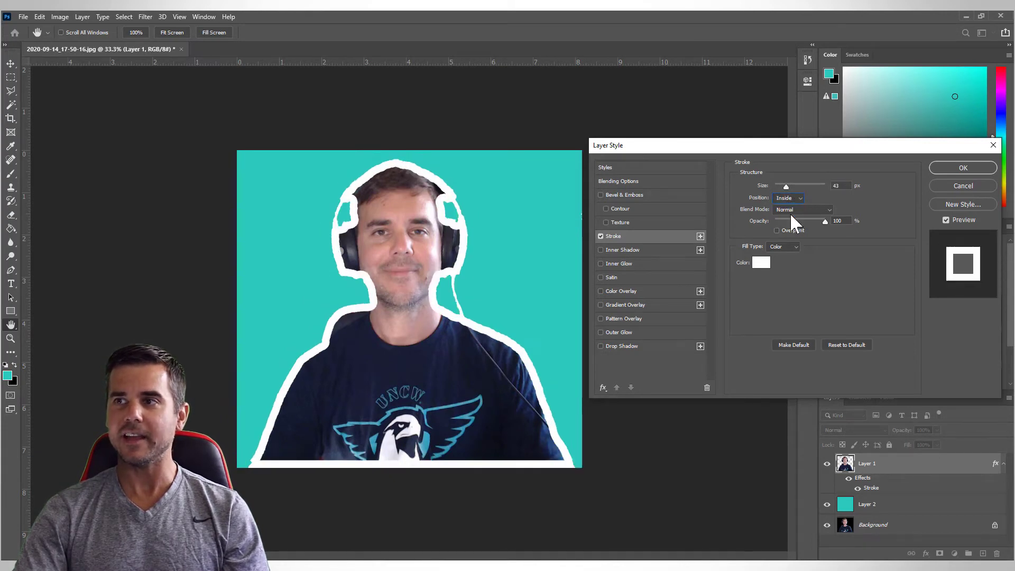
pyautogui.click(795, 199)
pyautogui.click(795, 207)
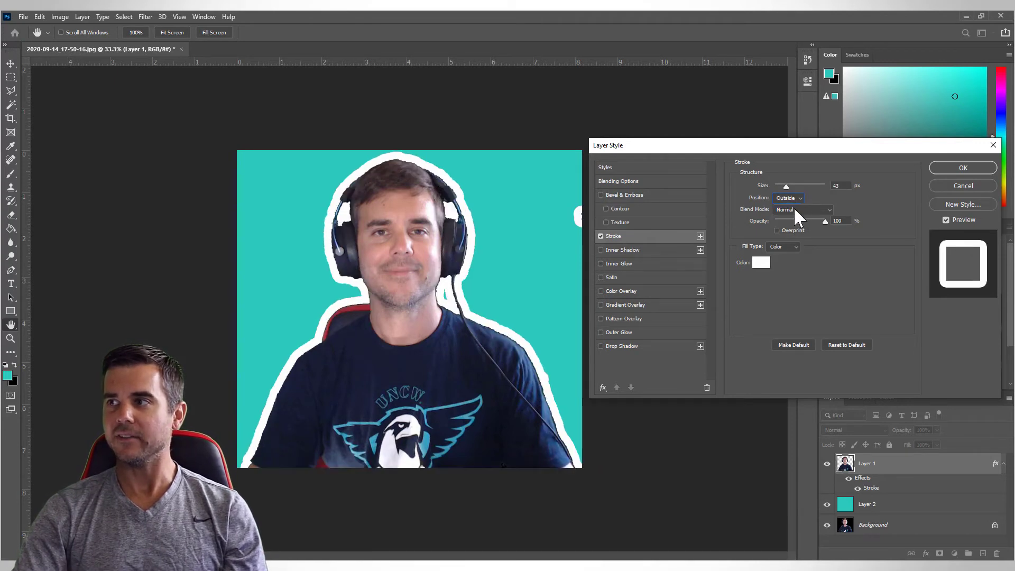
pyautogui.moveTo(824, 221)
pyautogui.mouseDown()
pyautogui.moveTo(783, 225)
pyautogui.moveTo(862, 226)
pyautogui.mouseUp()
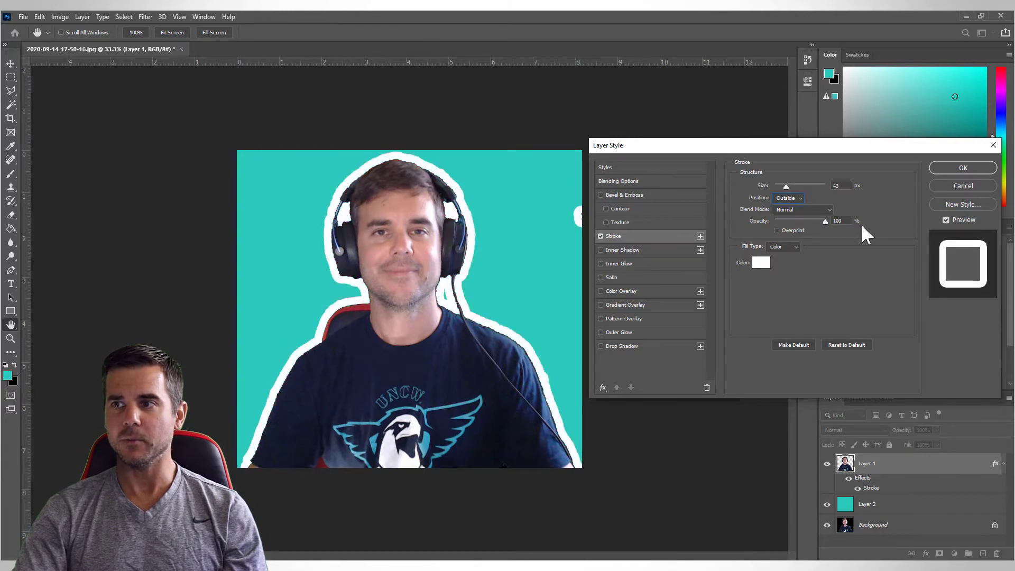
# Try bright red, very dark blue and yellow-green as the stroke colour.
pyautogui.click(761, 262)
pyautogui.click(629, 215)
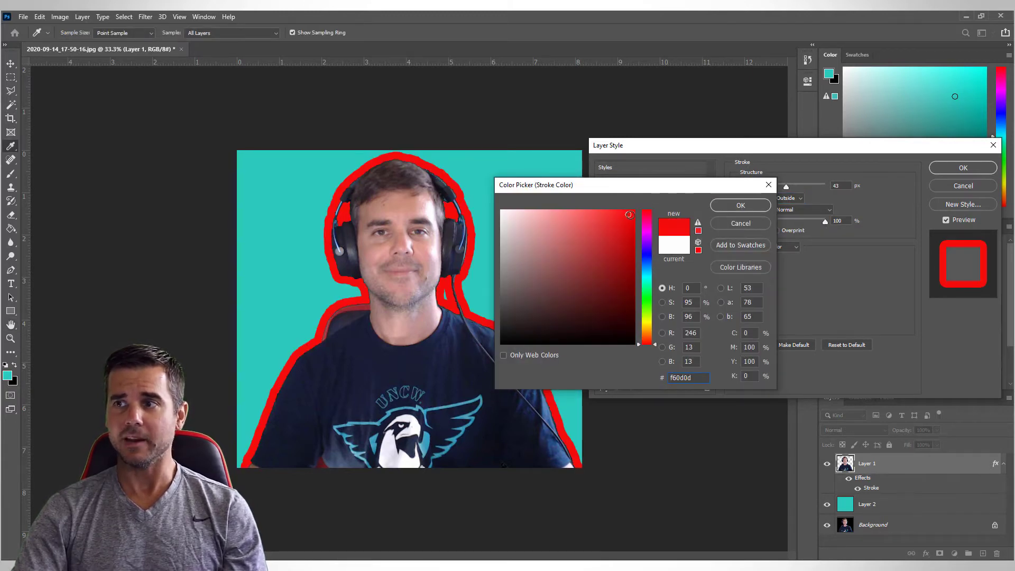
pyautogui.click(647, 258)
pyautogui.moveTo(608, 254)
pyautogui.mouseDown()
pyautogui.moveTo(608, 230)
pyautogui.moveTo(517, 246)
pyautogui.moveTo(512, 238)
pyautogui.moveTo(584, 316)
pyautogui.moveTo(614, 333)
pyautogui.mouseUp()
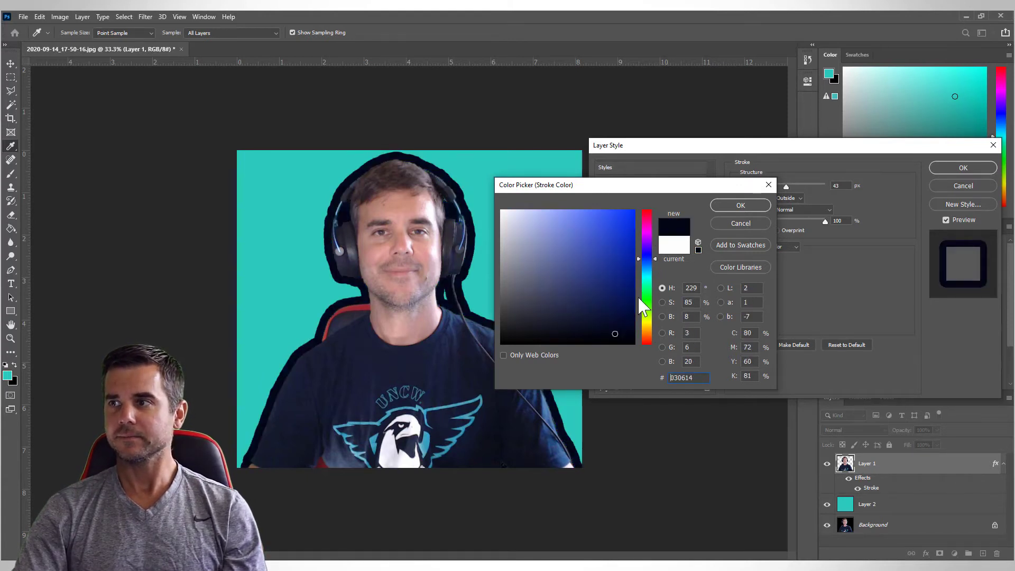
pyautogui.click(646, 306)
pyautogui.moveTo(581, 267); pyautogui.dragTo(631, 210)
pyautogui.click(646, 318)
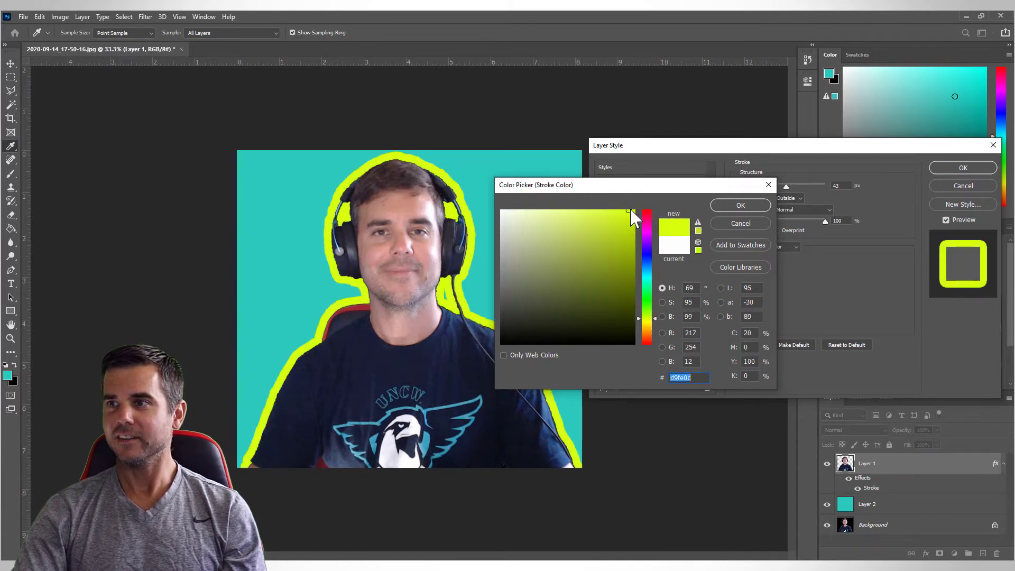
# Set the stroke colour to white with hex fff and apply the layer style.
pyautogui.click(680, 248)
pyautogui.moveTo(696, 377); pyautogui.dragTo(665, 378)
pyautogui.write('fff')
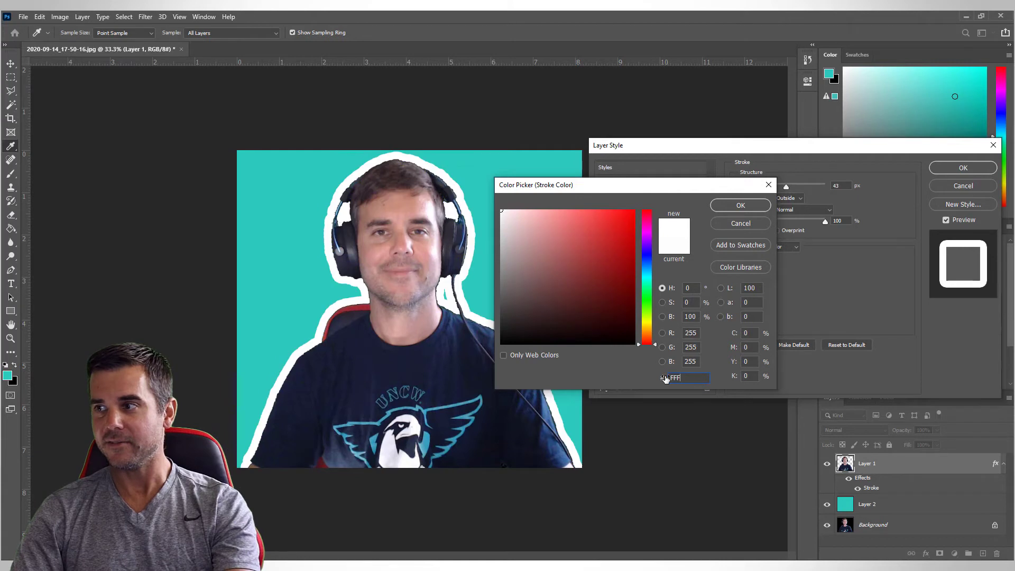
pyautogui.click(739, 206)
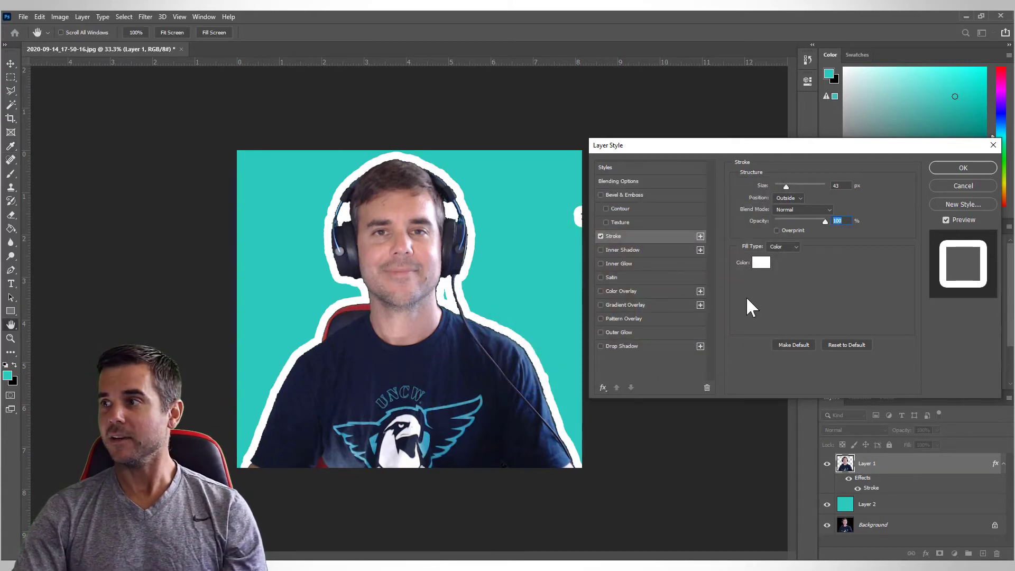
pyautogui.click(953, 167)
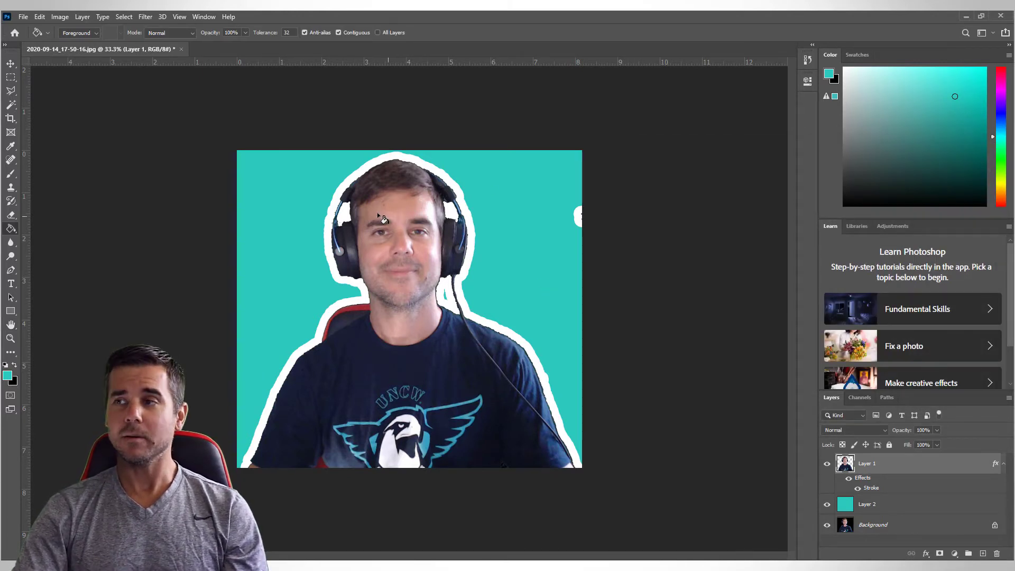
# Erase the stray white-outlined speck at the right edge of the canvas with the Eraser.
pyautogui.click(11, 215)
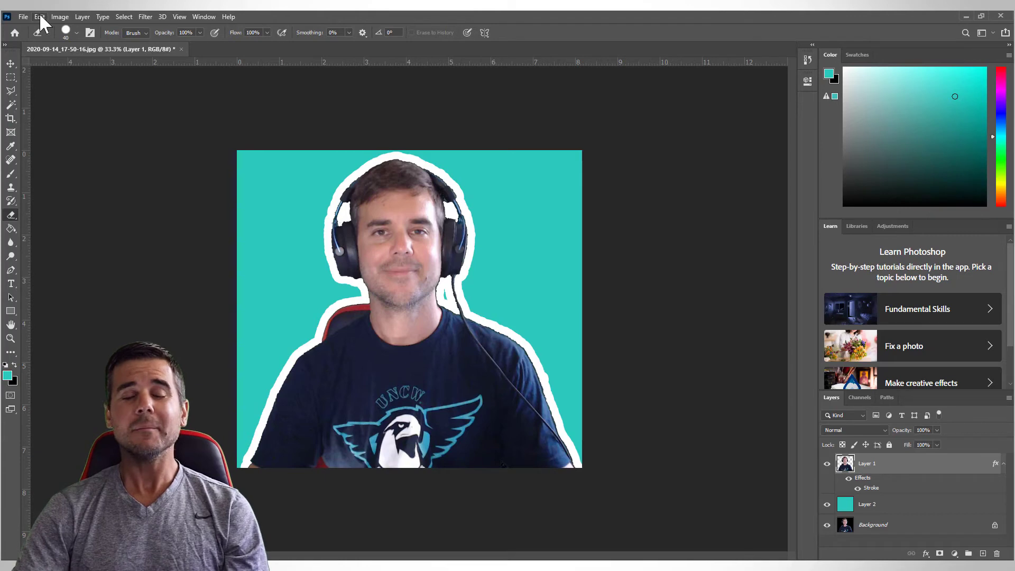
# Resize the canvas to 1280 × 720 pixels with the centre anchor, accepting the clipping.
pyautogui.click(23, 16)
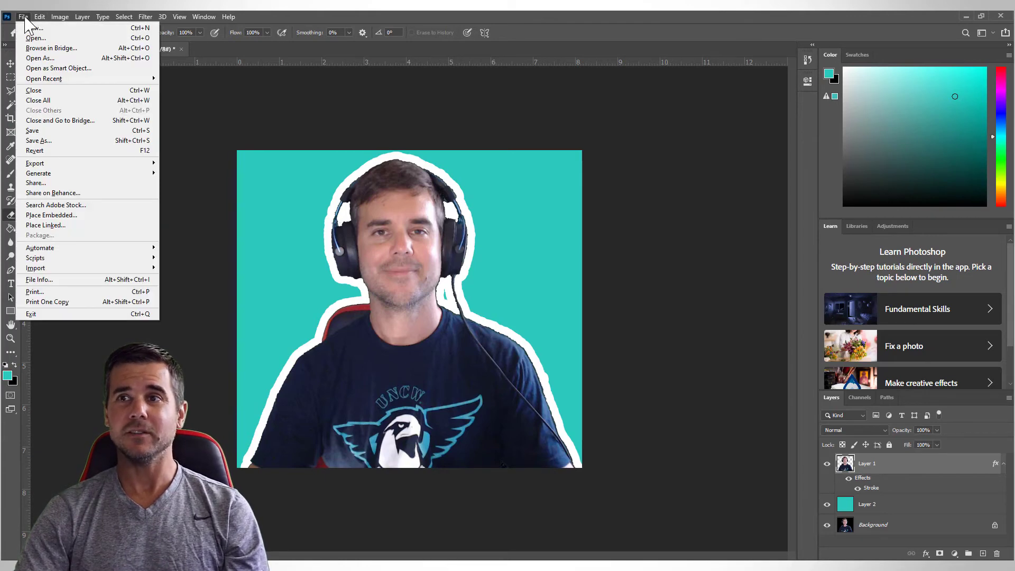
pyautogui.moveTo(43, 18)
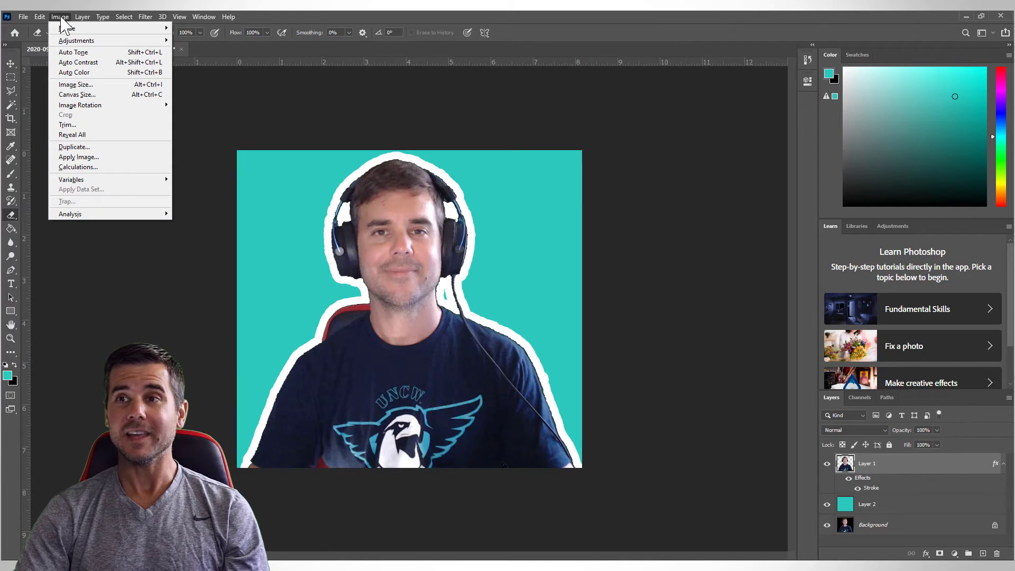
pyautogui.click(74, 95)
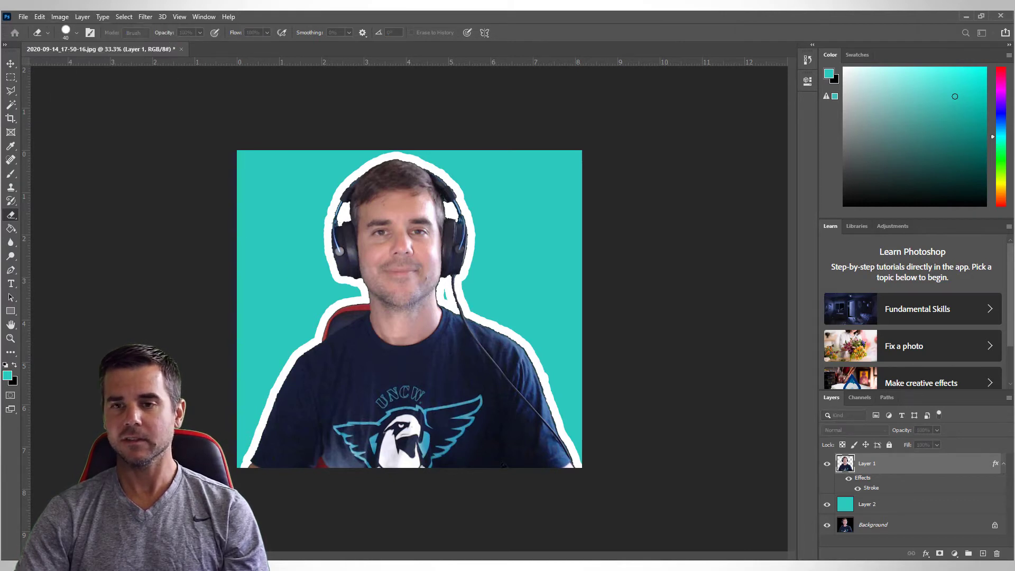
pyautogui.click(468, 252)
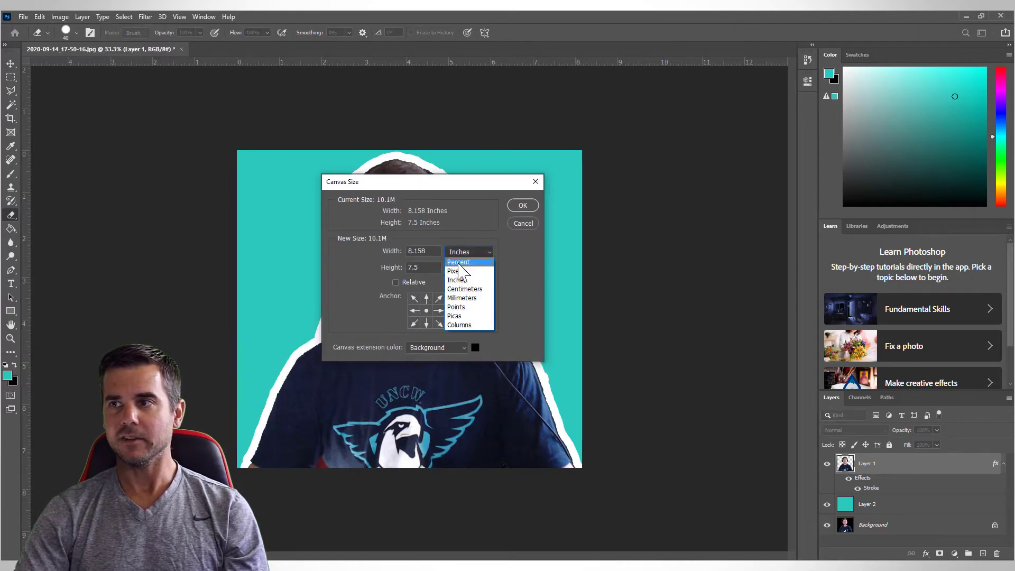
pyautogui.click(457, 271)
pyautogui.doubleClick(430, 252)
pyautogui.write('1280')
pyautogui.press('Tab')
pyautogui.write('700')
pyautogui.doubleClick(405, 252)
pyautogui.write('1280')
pyautogui.moveTo(418, 267); pyautogui.dragTo(408, 269)
pyautogui.write('720')
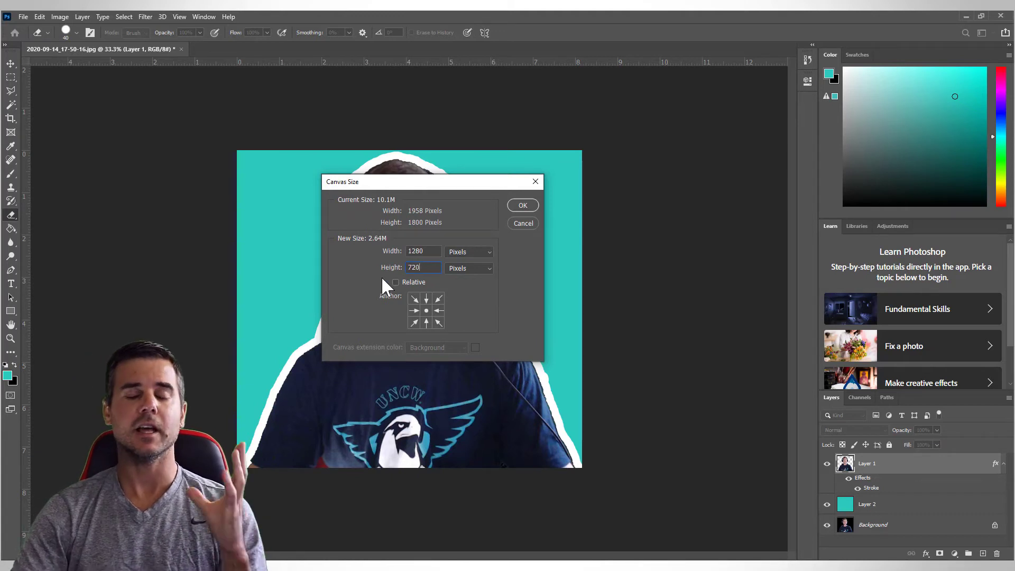
pyautogui.click(528, 205)
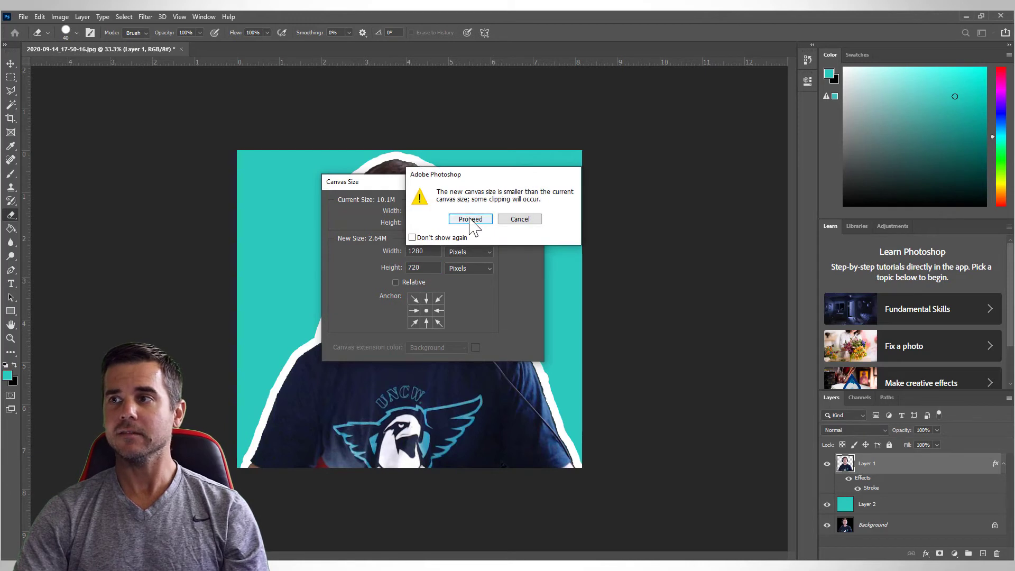
pyautogui.click(470, 218)
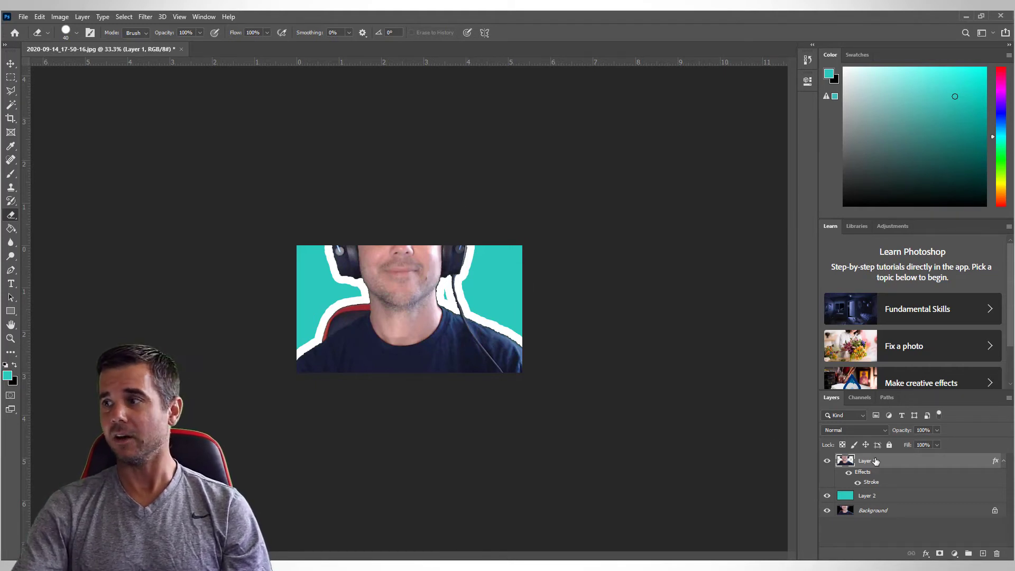
# Free Transform Layer 1 to scale the cutout to about 30% and place it at the lower right of the teal canvas.
pyautogui.click(82, 17)
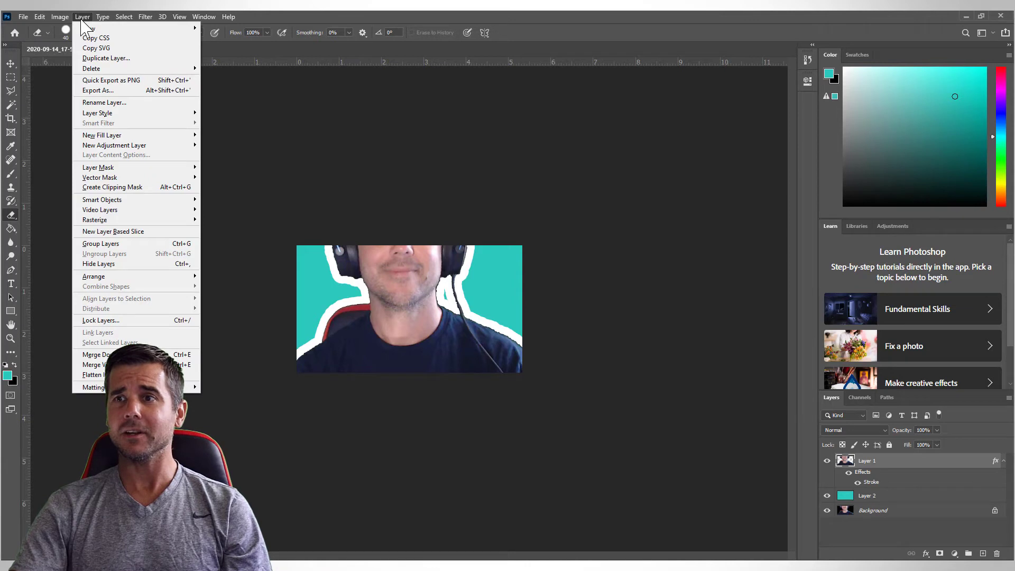
pyautogui.moveTo(64, 18)
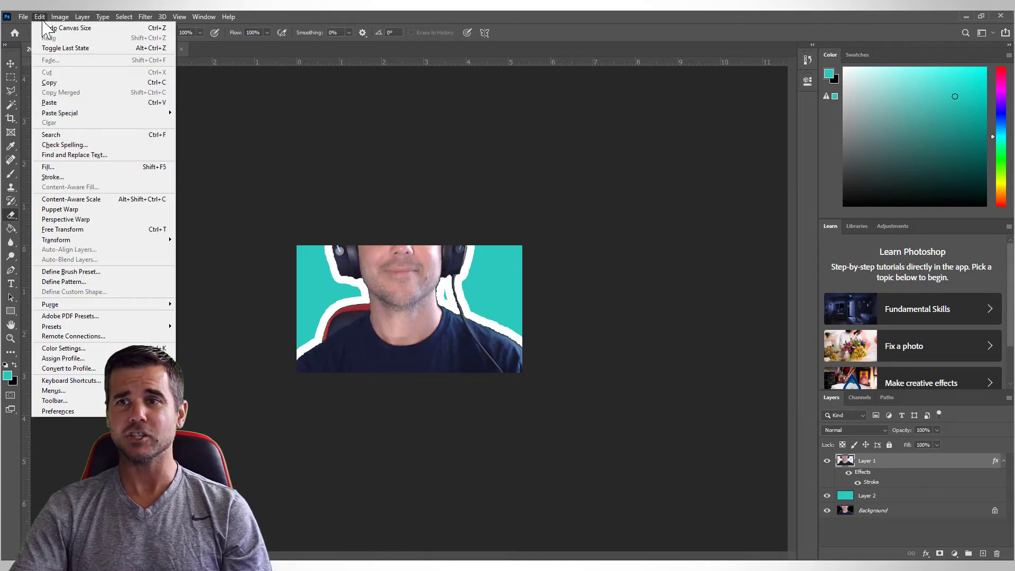
pyautogui.click(71, 229)
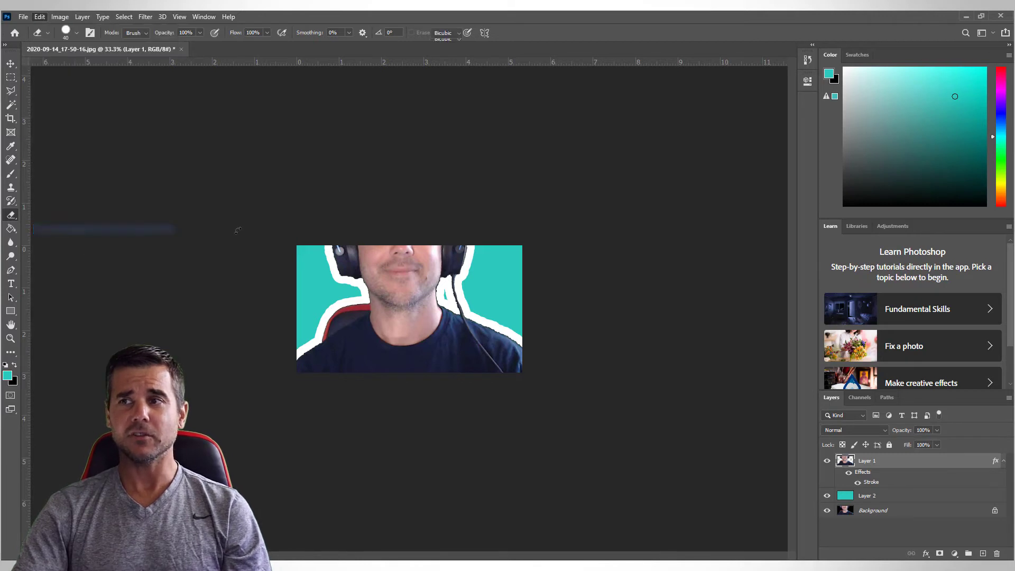
pyautogui.moveTo(248, 160); pyautogui.dragTo(402, 263)
pyautogui.moveTo(341, 246); pyautogui.dragTo(381, 280)
pyautogui.moveTo(435, 342); pyautogui.dragTo(465, 340)
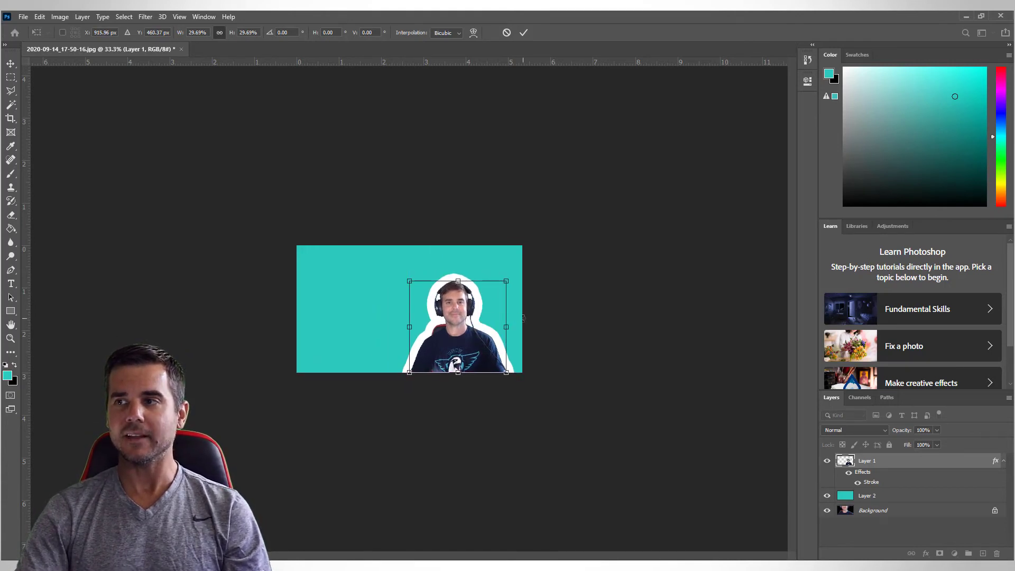
pyautogui.press('Return')
pyautogui.press('e')
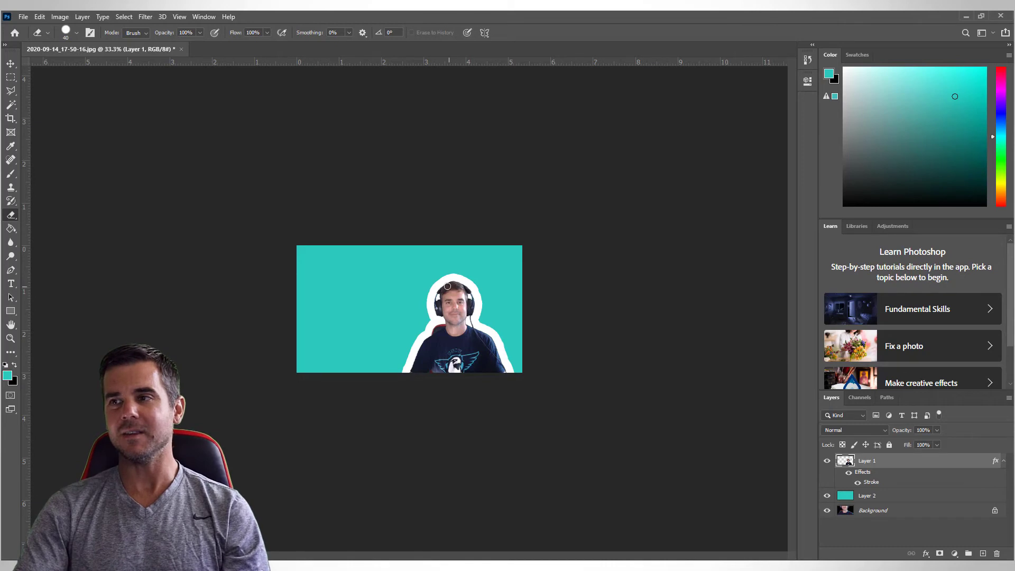
# Reduce the size of Layer 1's white stroke to about 18 px.
pyautogui.doubleClick(871, 482)
pyautogui.moveTo(785, 185); pyautogui.dragTo(781, 185)
pyautogui.click(959, 166)
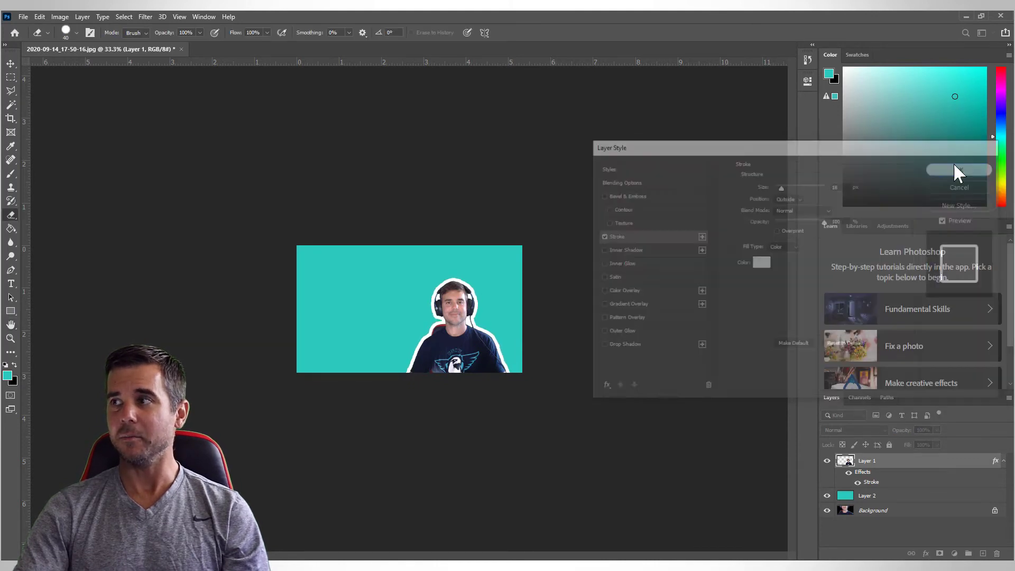
# Export the canvas as a JPG and save it to the Desktop as 2020-09-14_17-50-16.jpg.
pyautogui.click(27, 17)
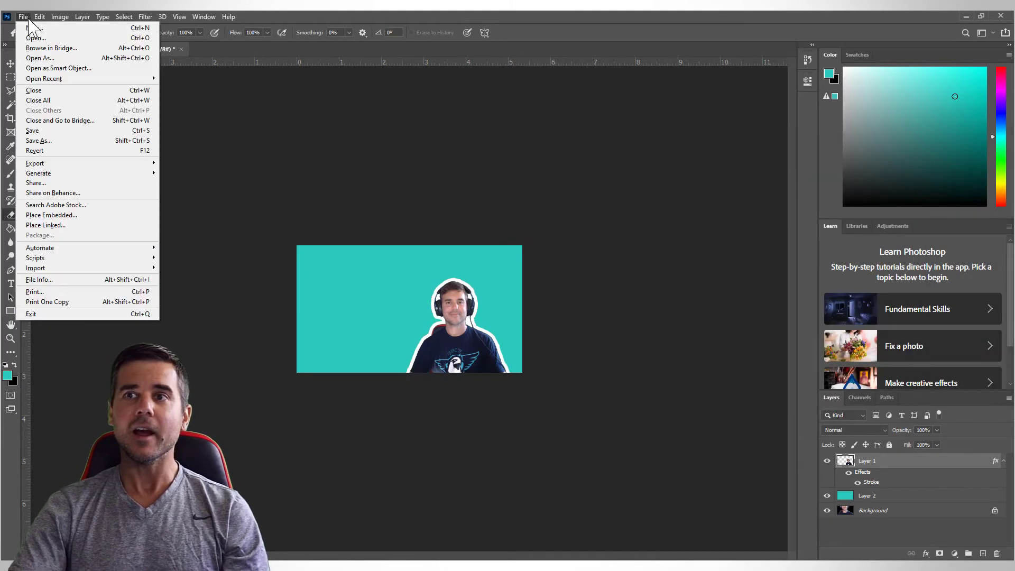
pyautogui.moveTo(63, 164)
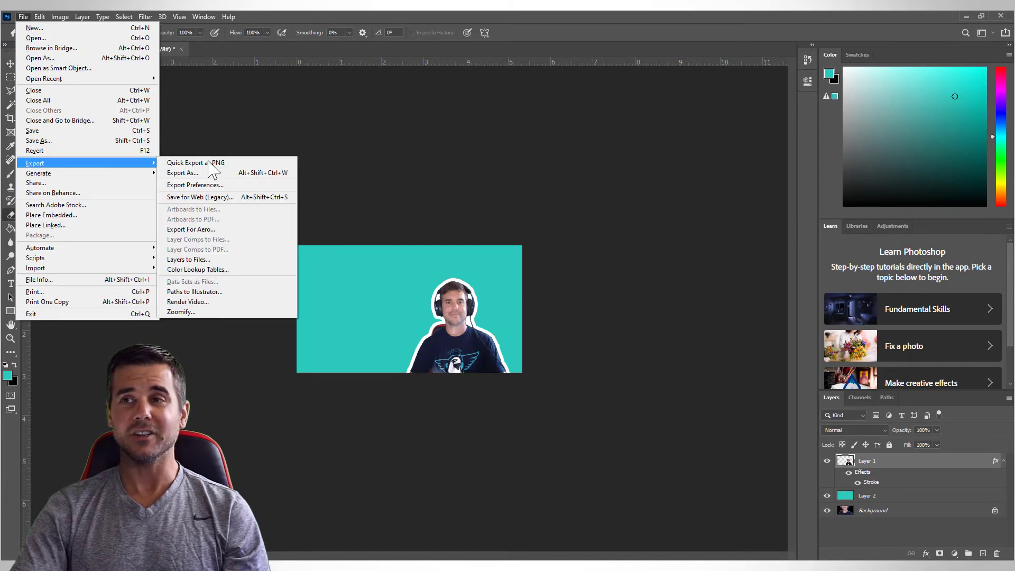
pyautogui.click(209, 173)
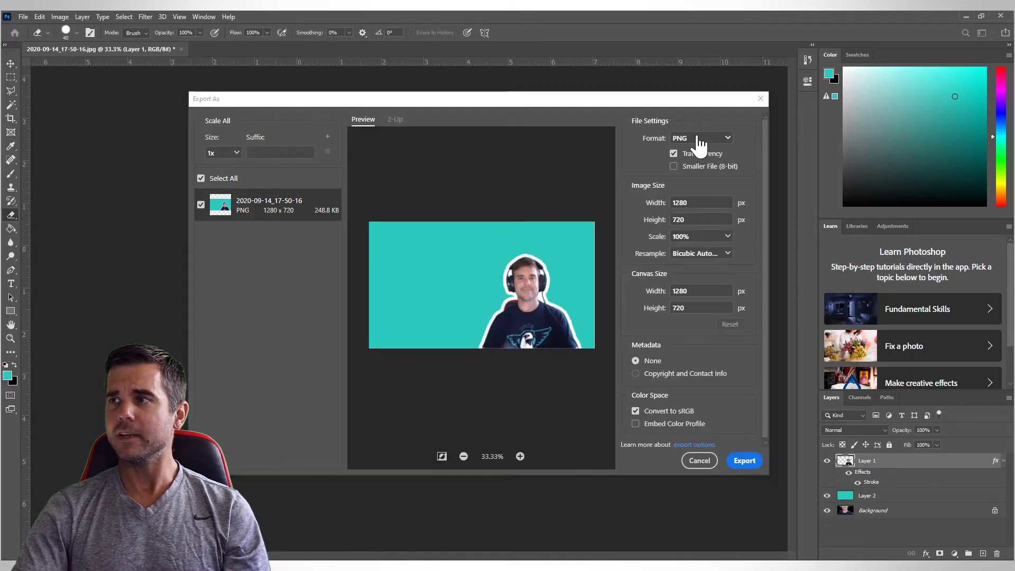
pyautogui.click(696, 138)
pyautogui.click(695, 146)
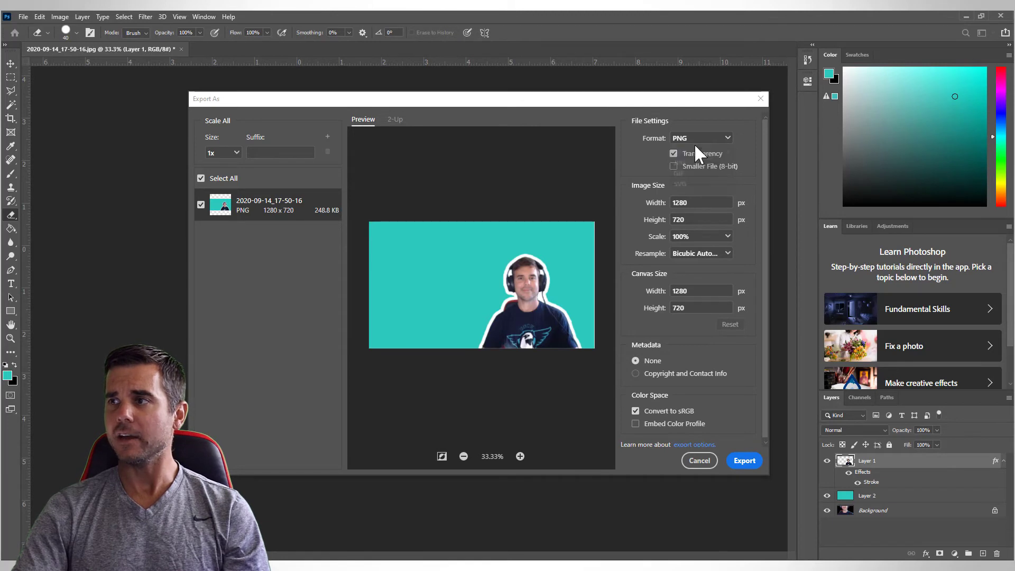
pyautogui.click(686, 139)
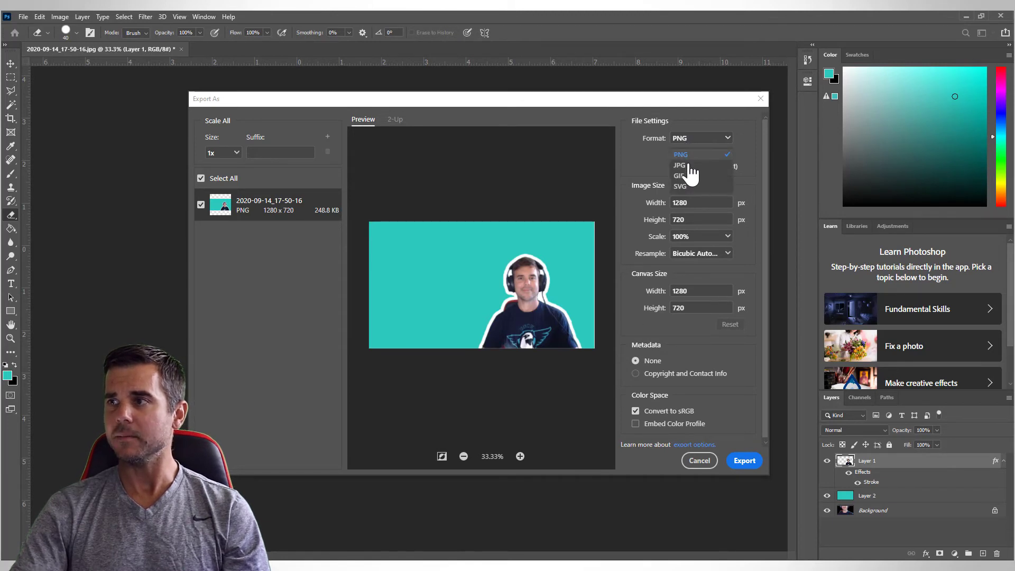
pyautogui.click(686, 168)
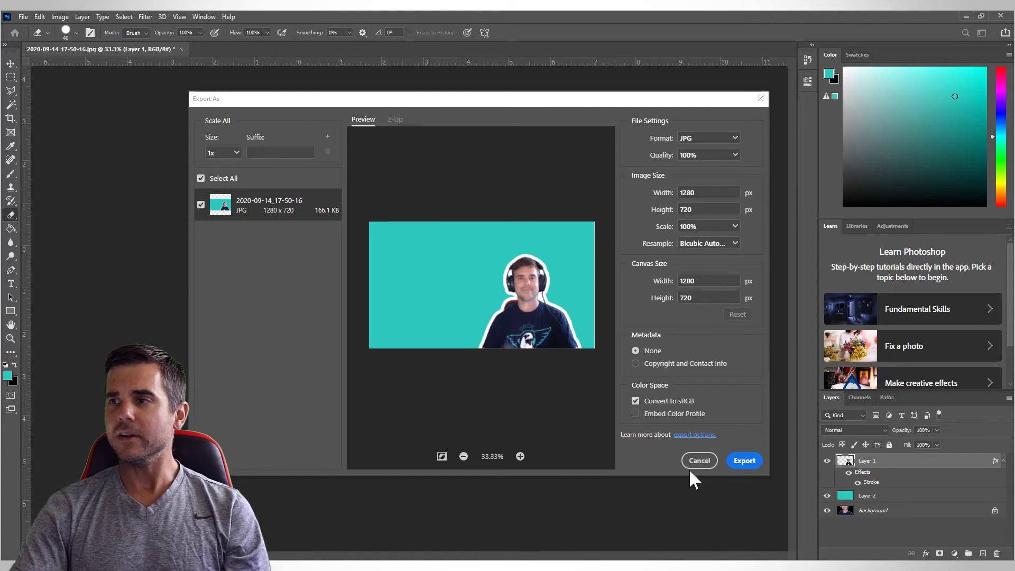
pyautogui.click(746, 459)
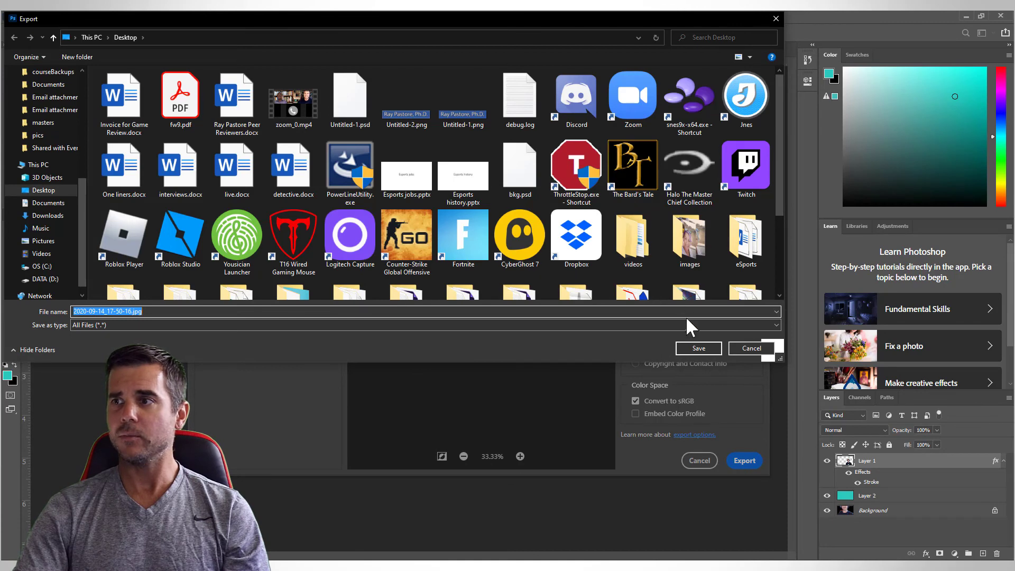
pyautogui.click(696, 349)
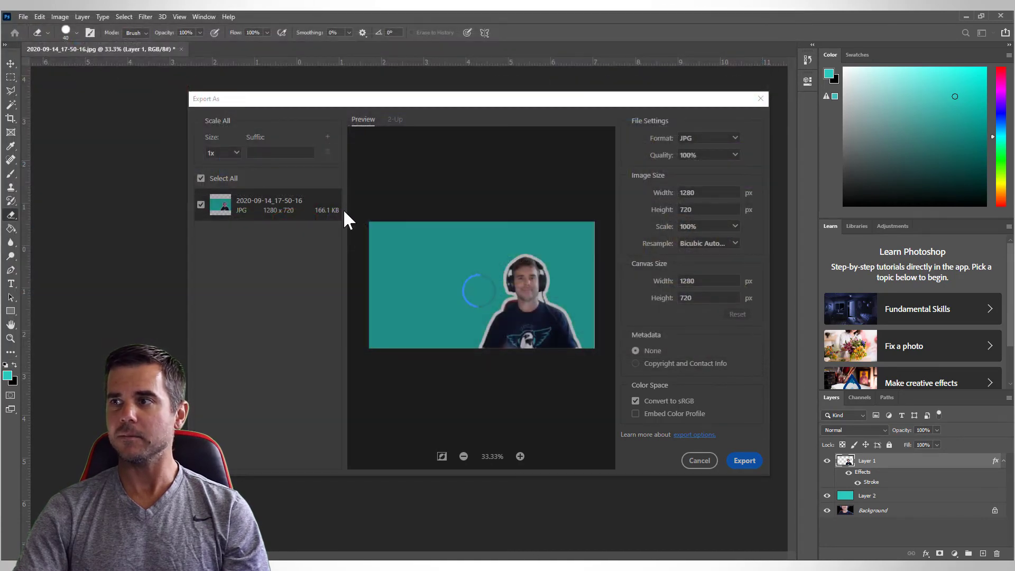
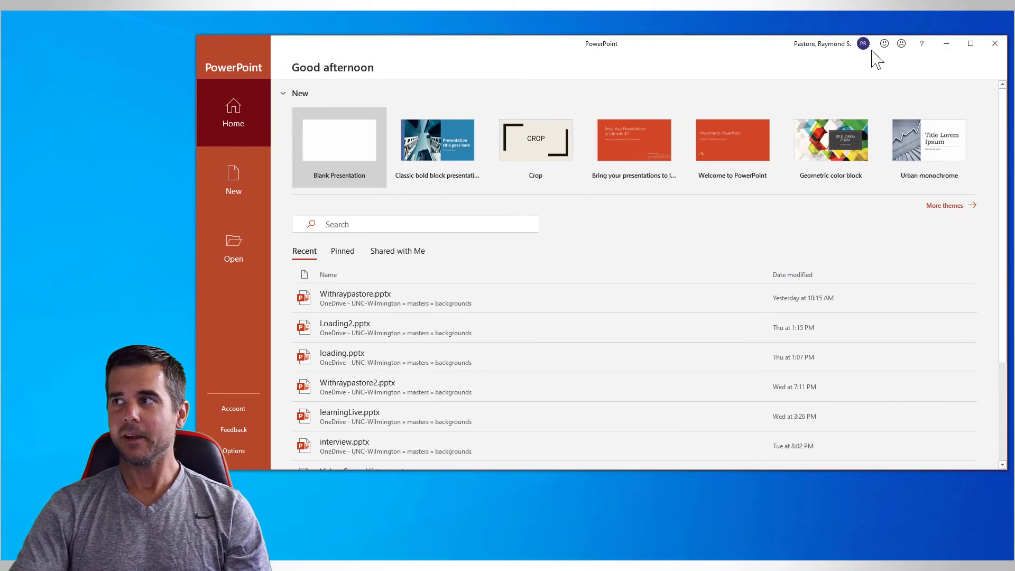
# Switch to PowerPoint, create a blank presentation, and insert 2020-09-14_17-50-16.jpg from the Desktop on its title slide.
pyautogui.click(970, 44)
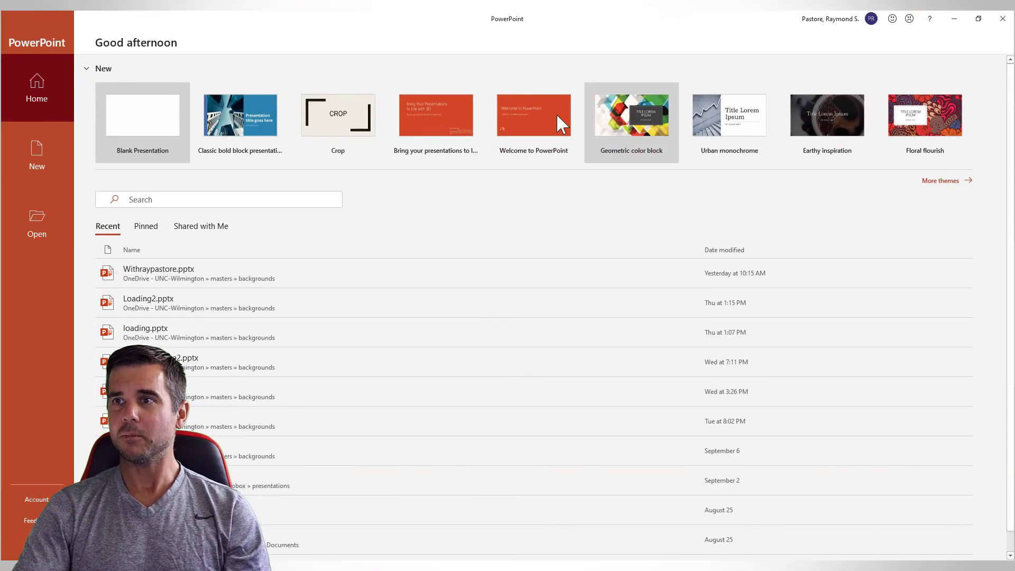
pyautogui.click(157, 138)
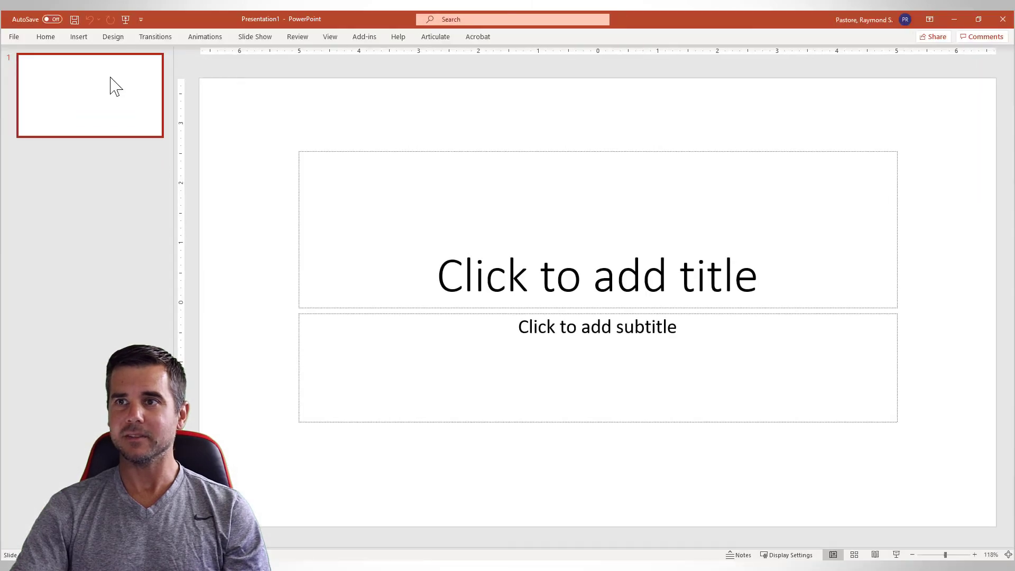
pyautogui.click(80, 37)
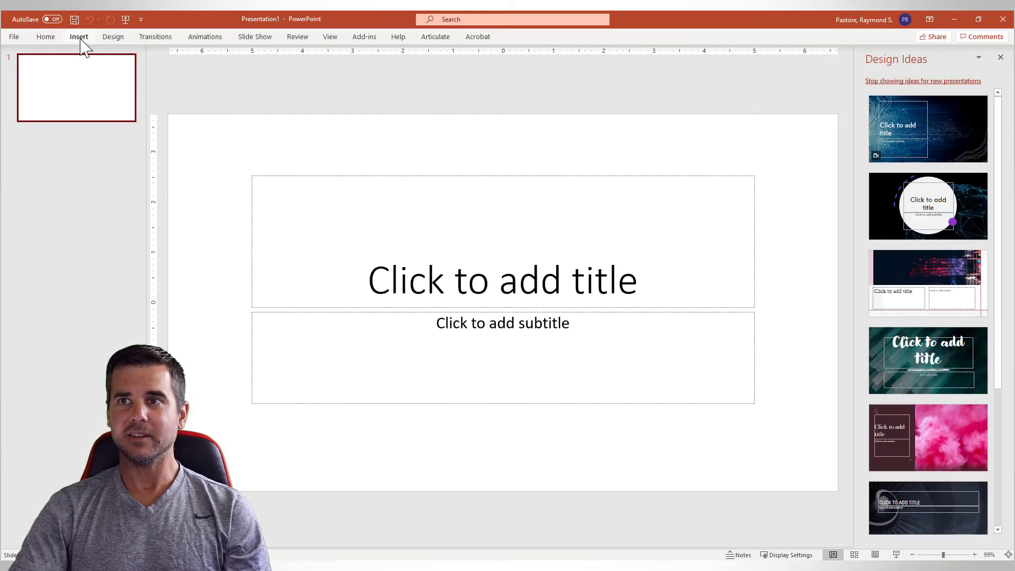
pyautogui.click(102, 74)
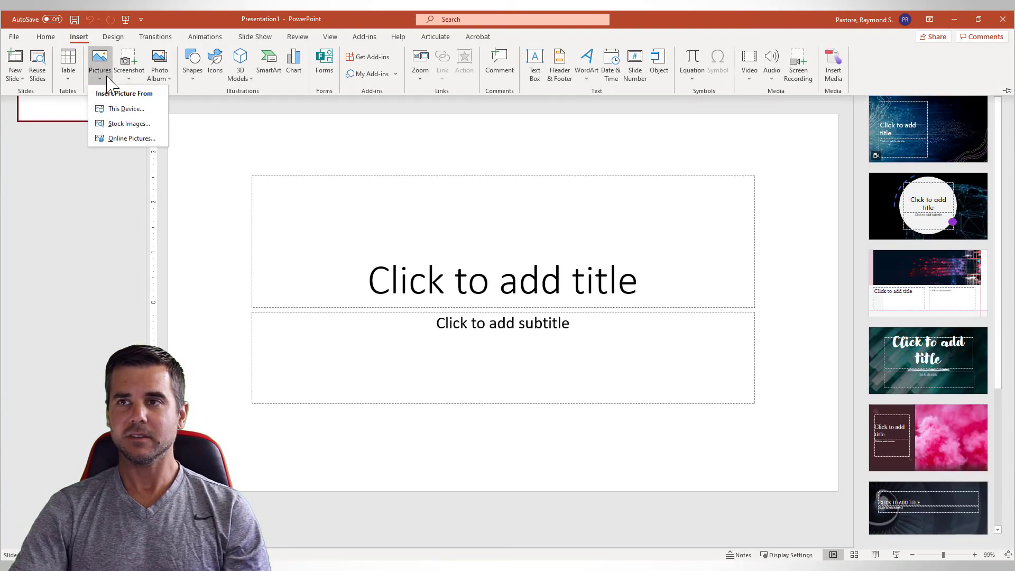
pyautogui.click(122, 109)
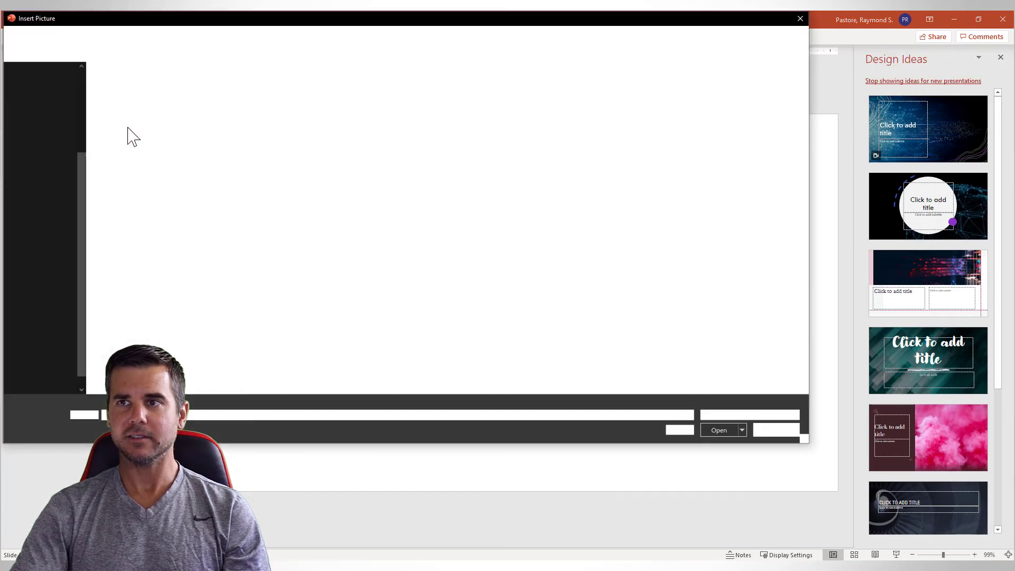
pyautogui.scroll(4, 63, 151)
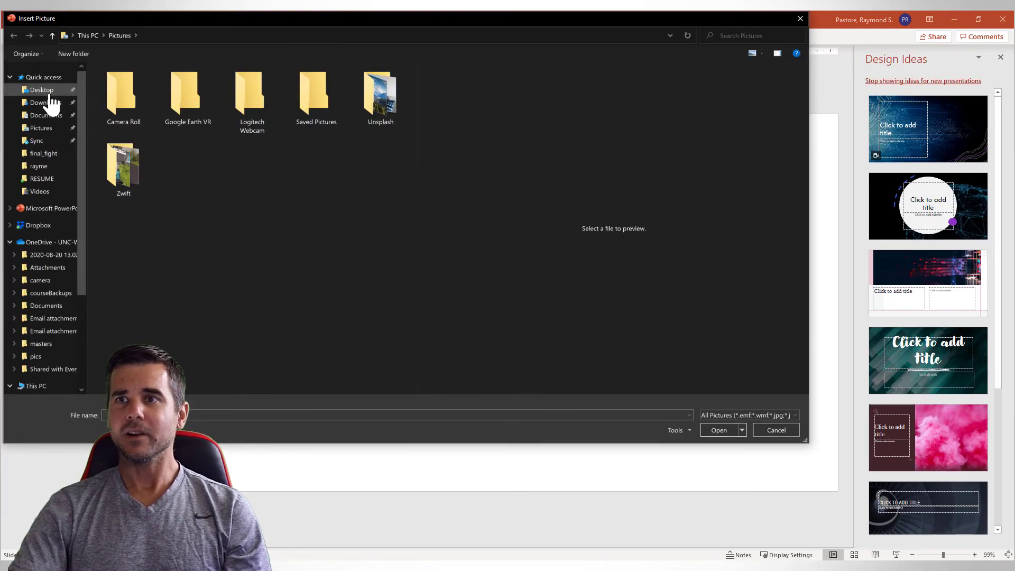
pyautogui.click(52, 93)
pyautogui.click(149, 102)
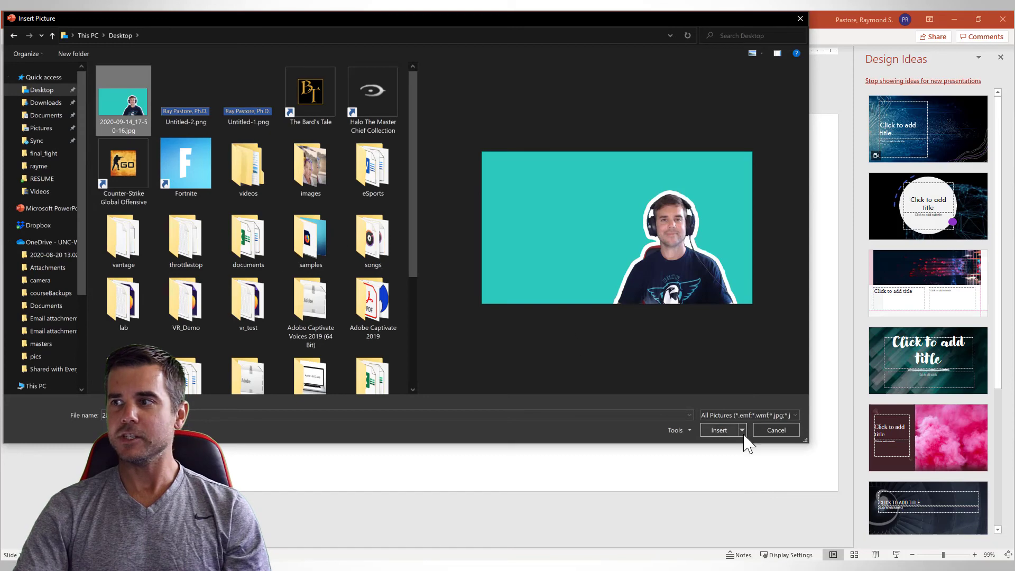
pyautogui.click(720, 429)
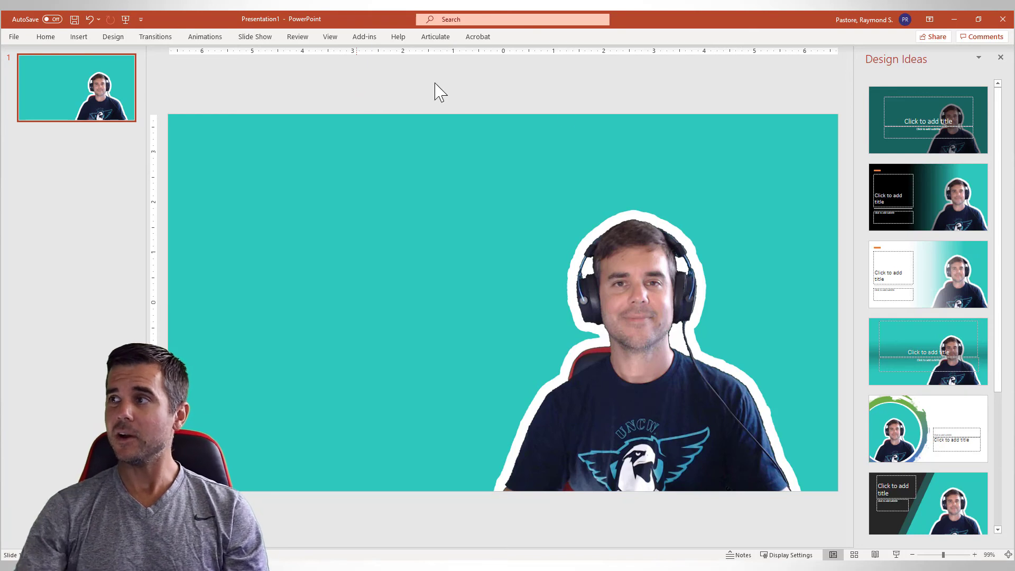
# Apply the white-to-teal fade design idea, then enter "My presentation" as the title and "By dr" plus the presenter's name as the subtitle.
pyautogui.click(902, 276)
pyautogui.click(286, 309)
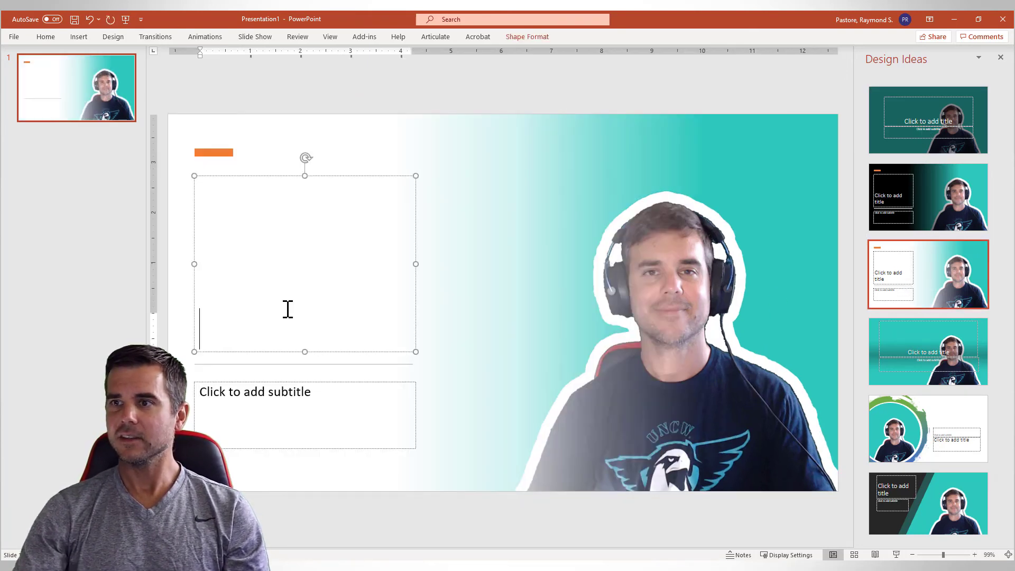
pyautogui.write('My p')
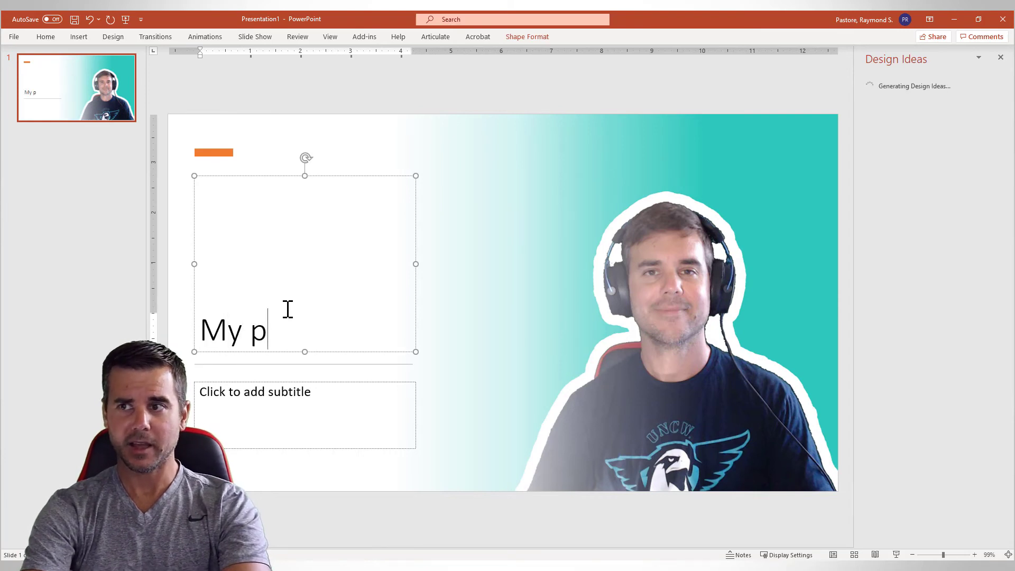
pyautogui.write('resentation')
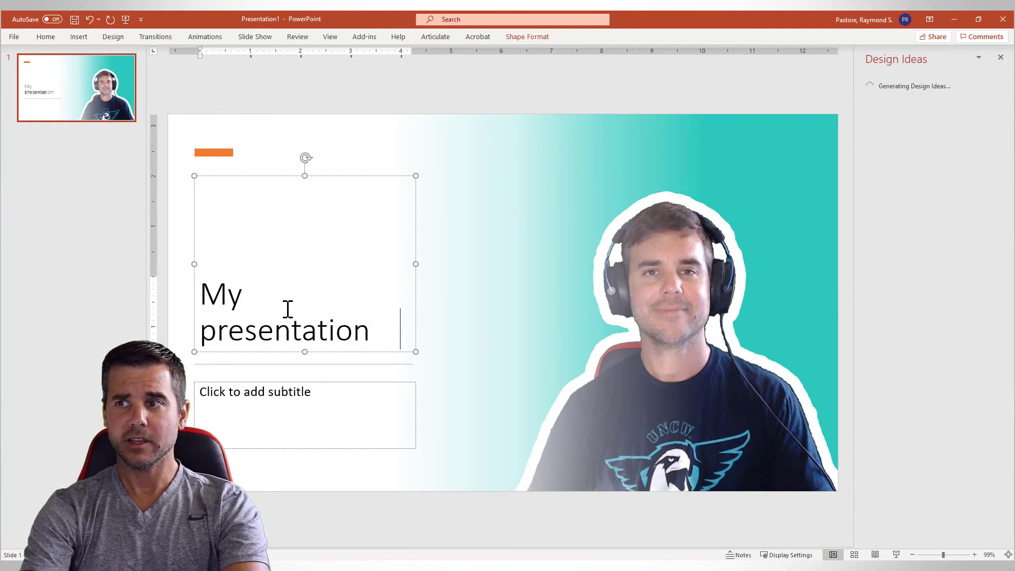
pyautogui.click(323, 399)
pyautogui.write('By dr')
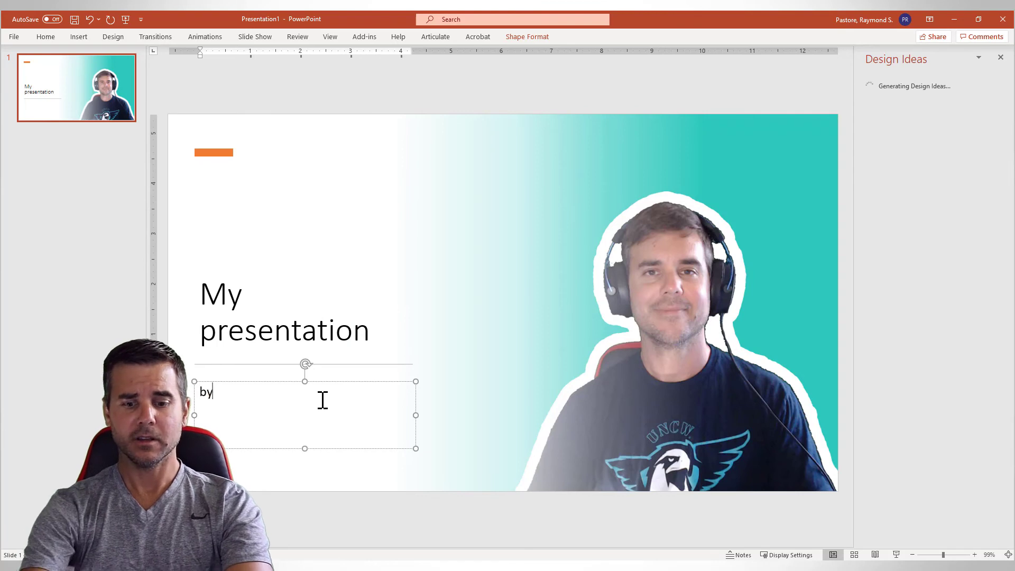
pyautogui.write(' ray pastore')
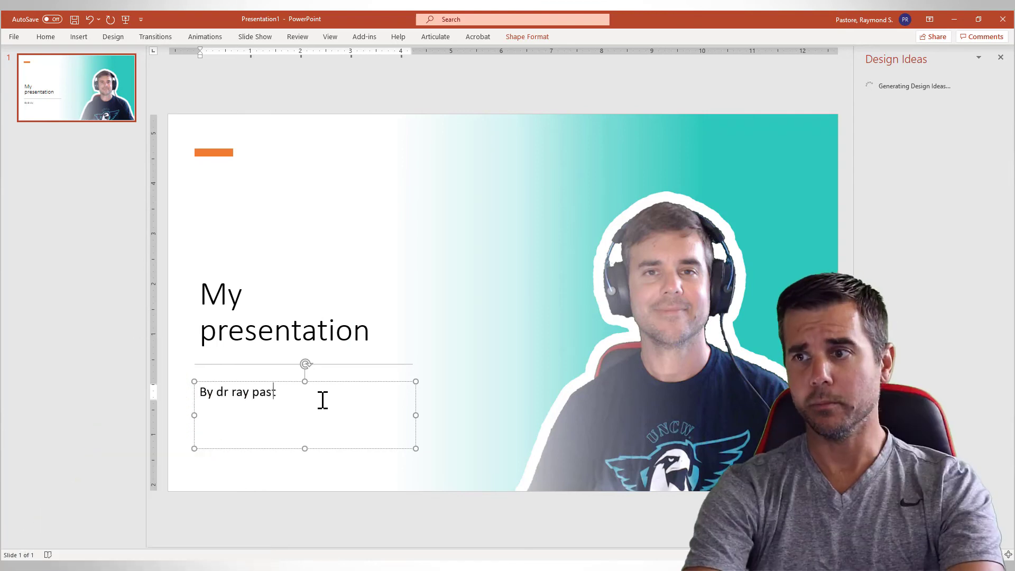
pyautogui.click(370, 116)
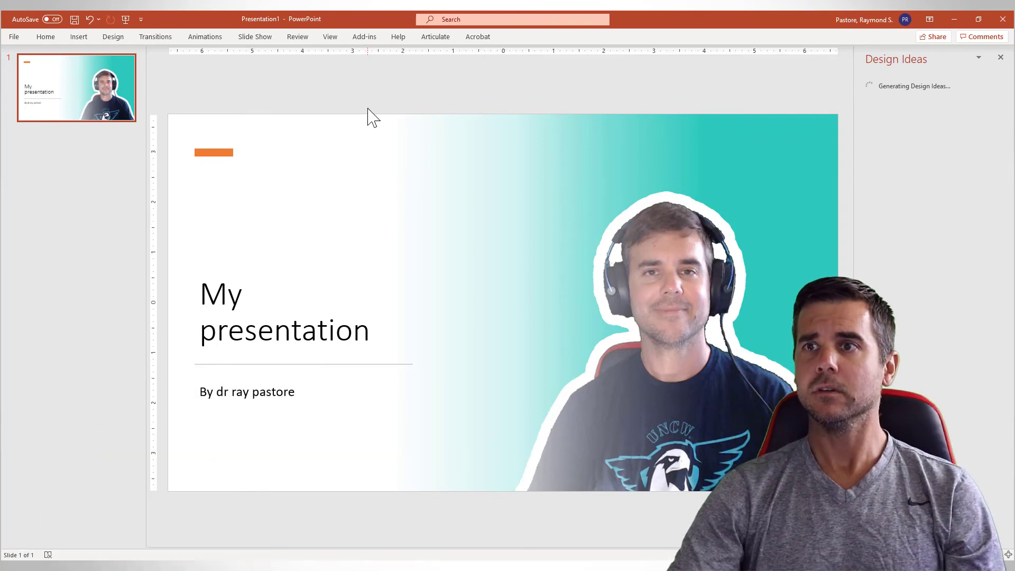
# Try several design ideas on the title slide, settling on the teal-to-black gradient with an orange subtitle bar.
pyautogui.click(925, 117)
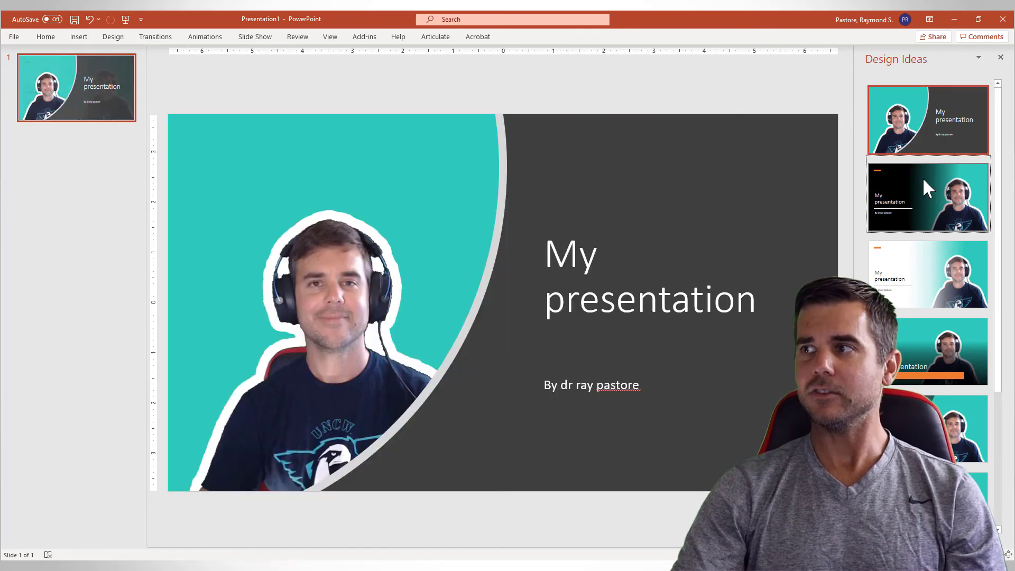
pyautogui.click(928, 198)
pyautogui.click(931, 272)
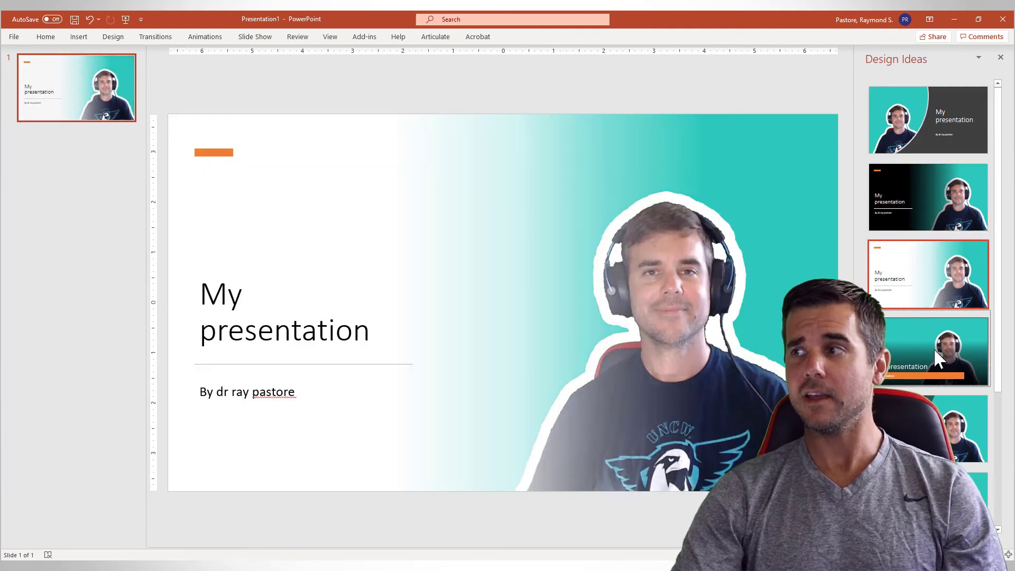
pyautogui.click(935, 351)
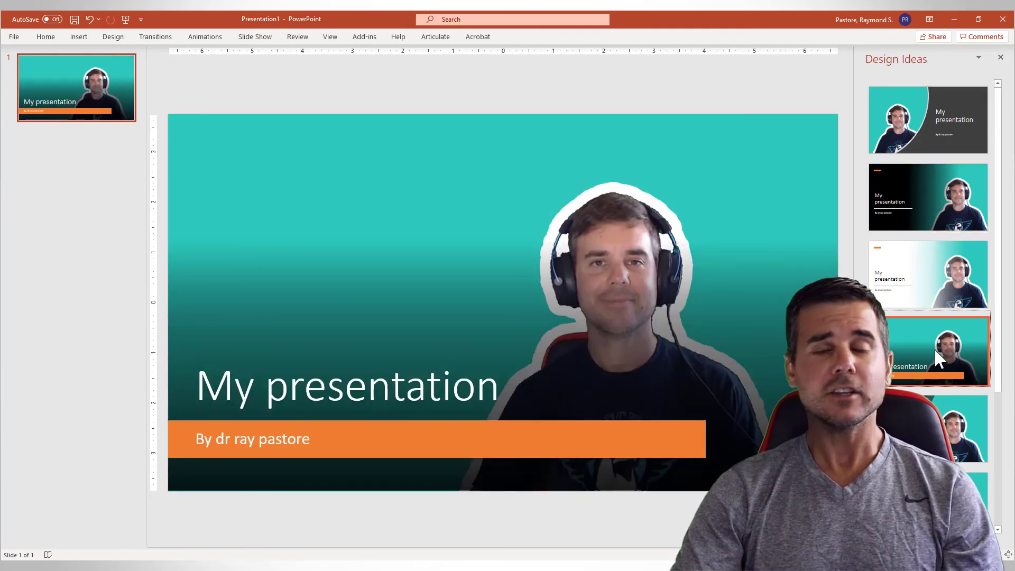
pyautogui.click(255, 438)
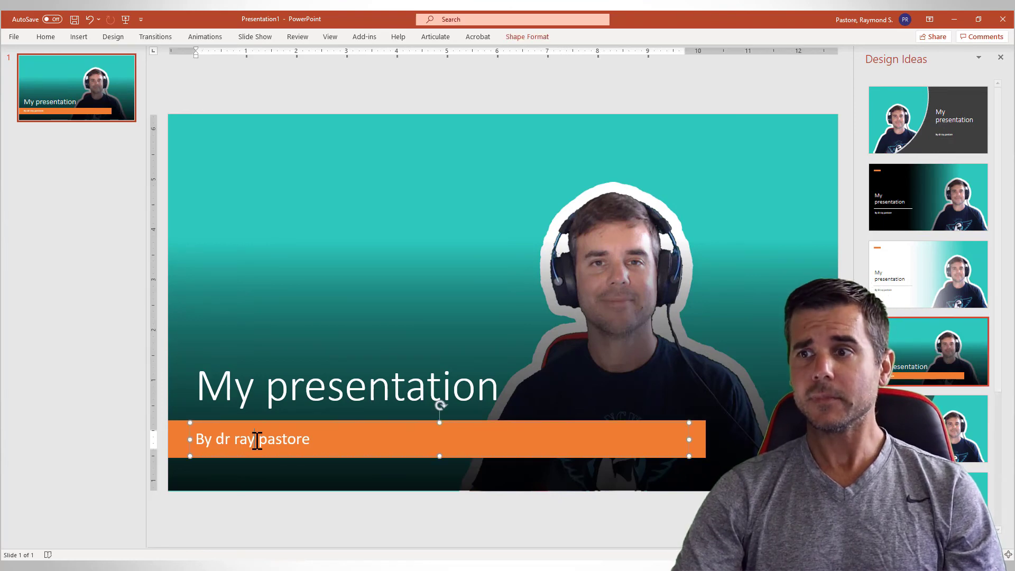
pyautogui.click(362, 102)
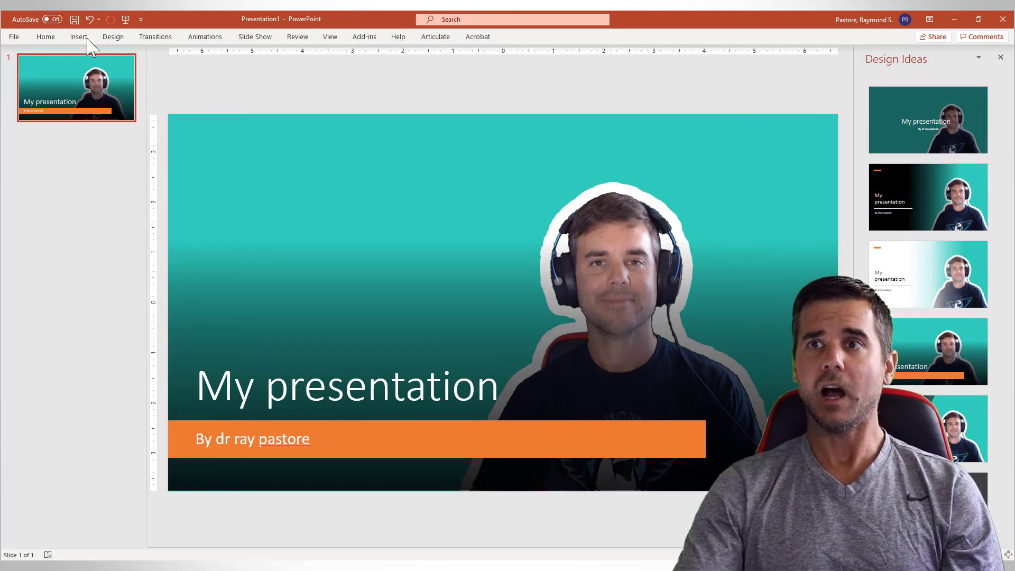
# Start saving a copy in OneDrive's masters > backgrounds folder, choosing JPEG File Interchange Format (*.jpg) as the file type.
pyautogui.click(14, 37)
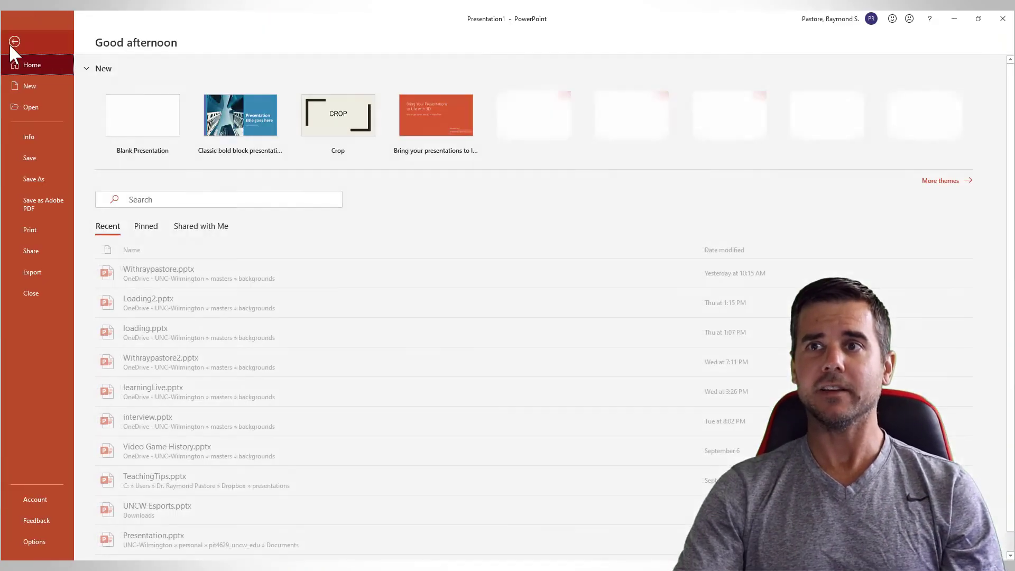
pyautogui.click(37, 178)
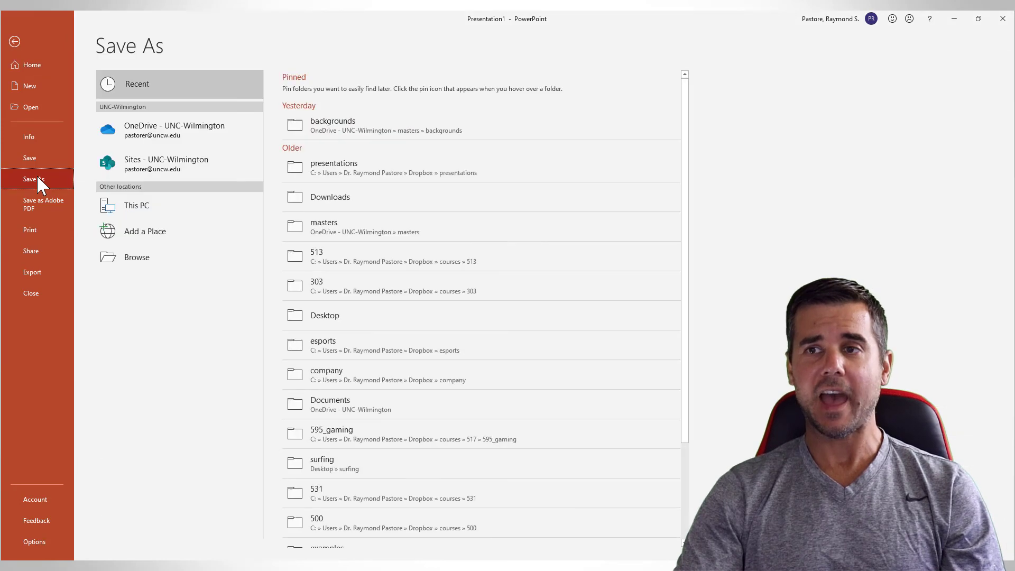
pyautogui.click(359, 136)
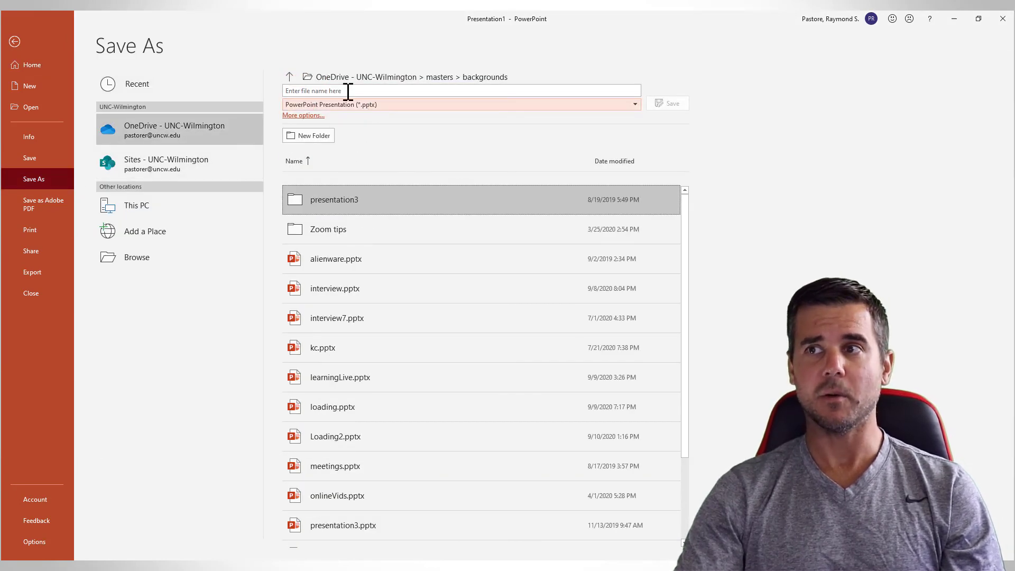
pyautogui.click(347, 104)
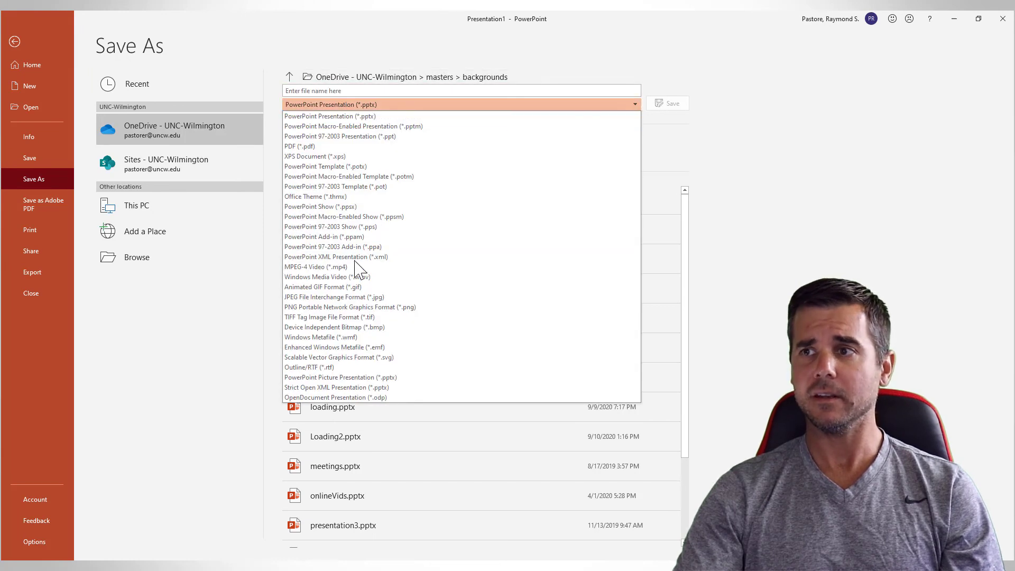
pyautogui.click(361, 299)
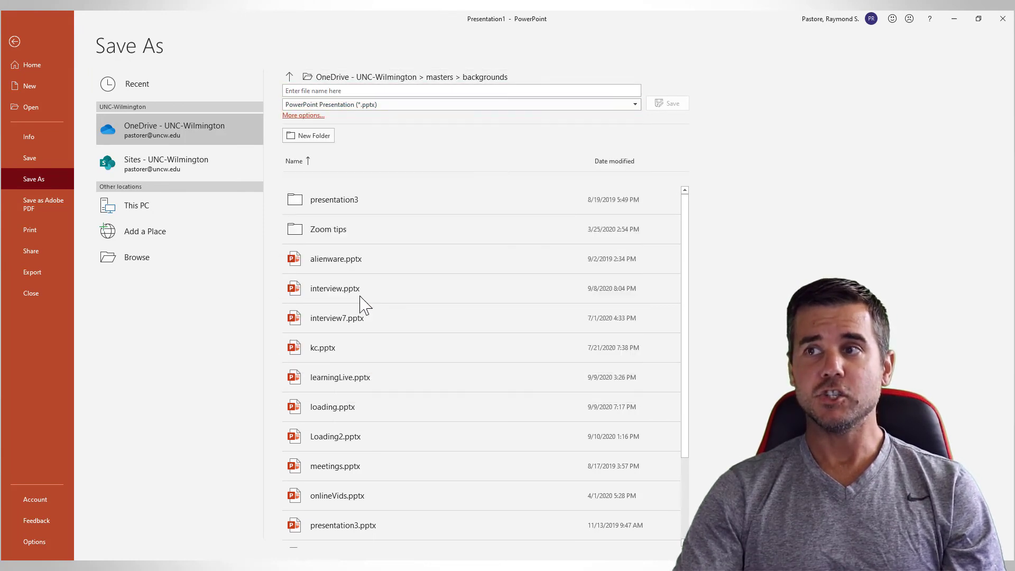